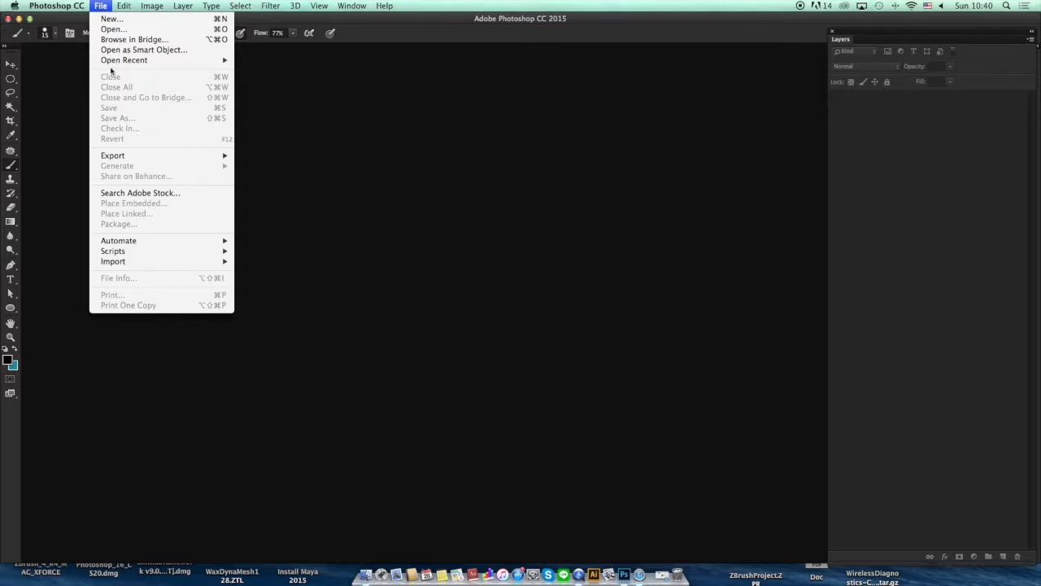
click(111, 18)
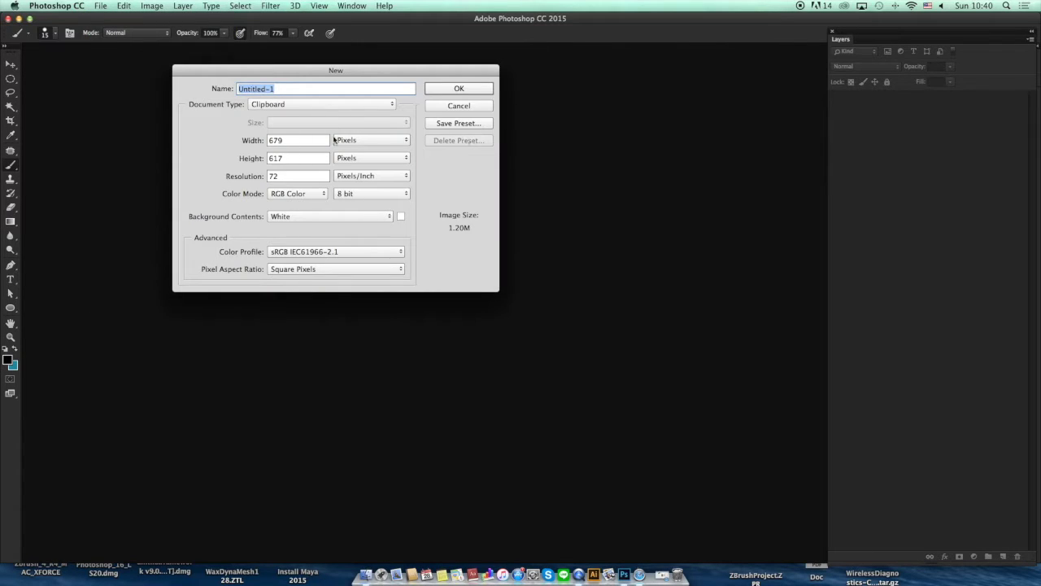
click(369, 144)
click(358, 160)
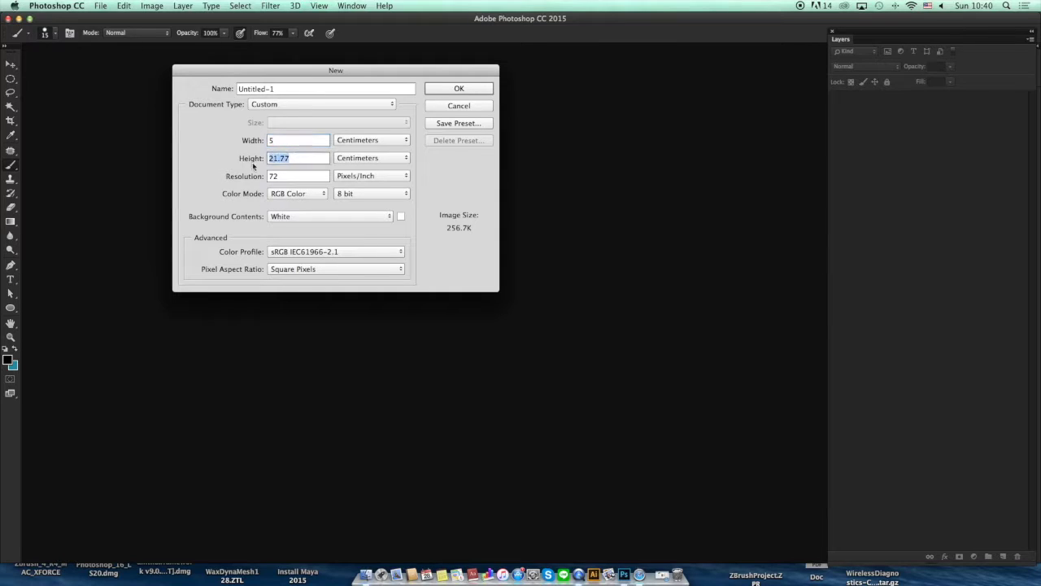
click(461, 90)
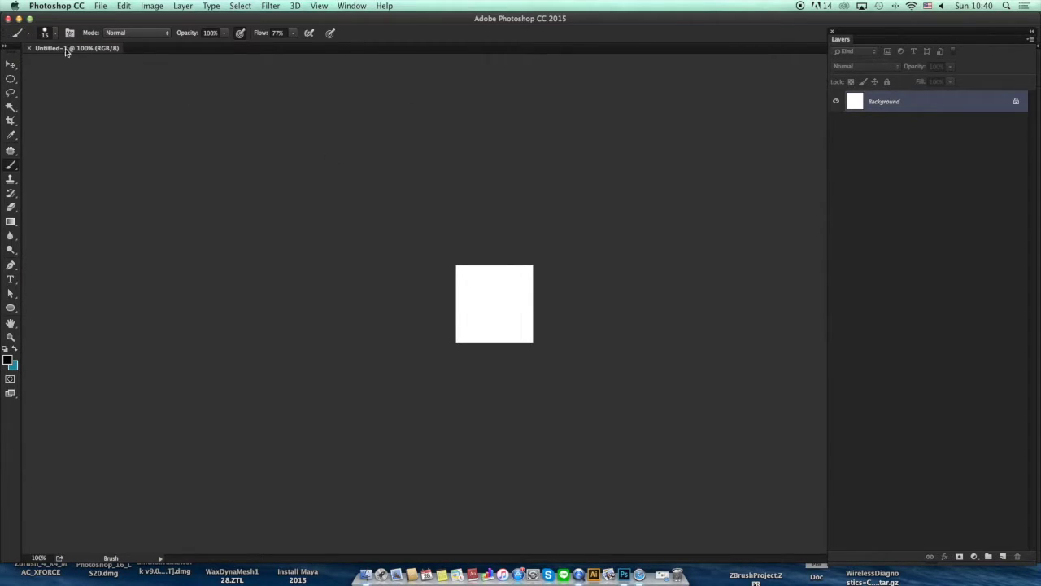
drag(67, 51, 68, 76)
click(37, 77)
- Create a new document 5 cm wide and 5 cm high with transparent background contents
click(101, 7)
click(114, 22)
click(358, 141)
click(360, 159)
text(5)
key(Tab)
click(299, 219)
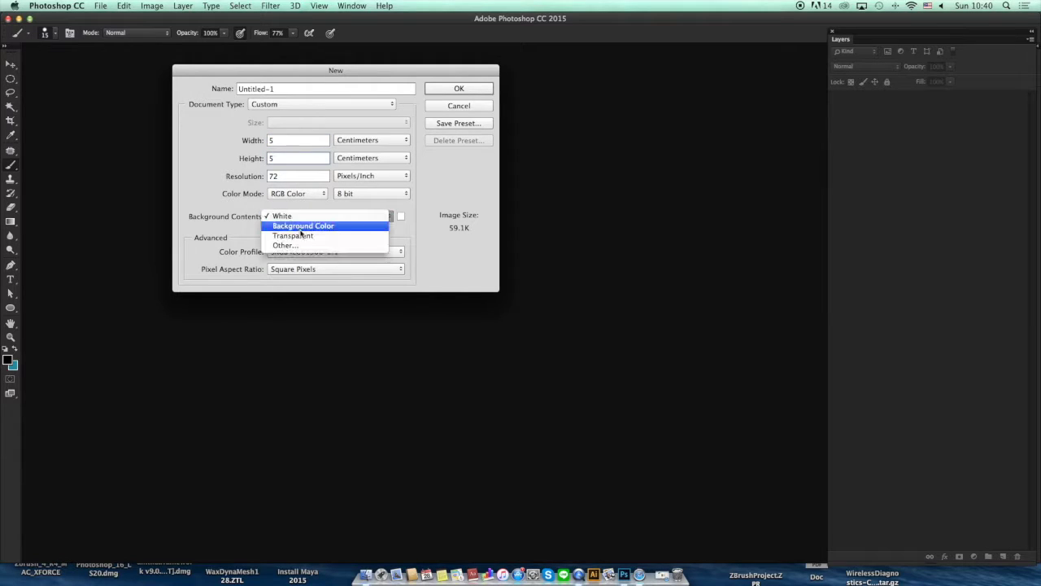
click(302, 235)
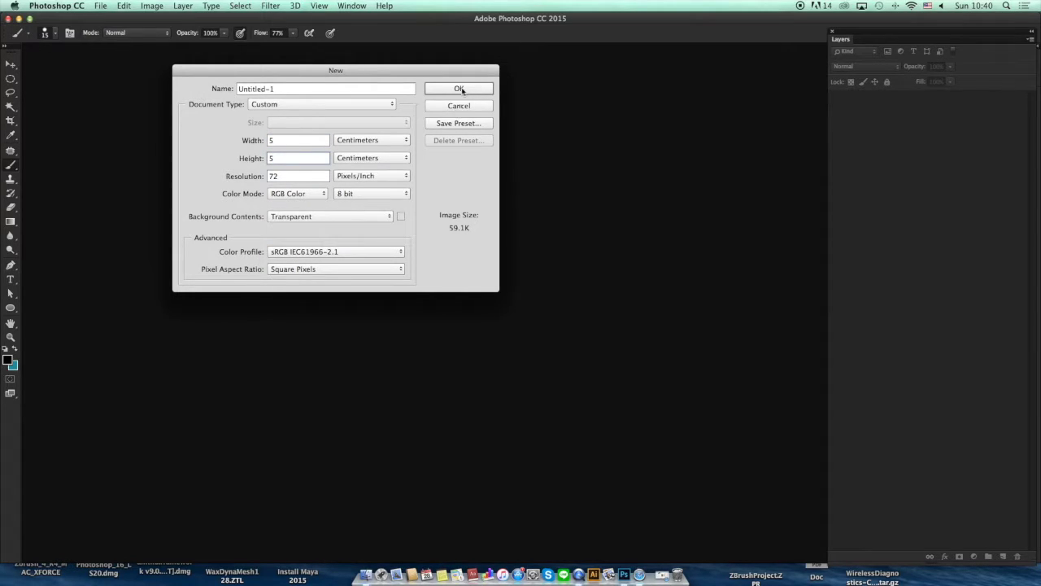
click(459, 89)
- Paint a loose cluster of black oval petals across the upper half of the canvas with a brush of about 9 px
key(z)
drag(571, 286, 622, 253)
key(b)
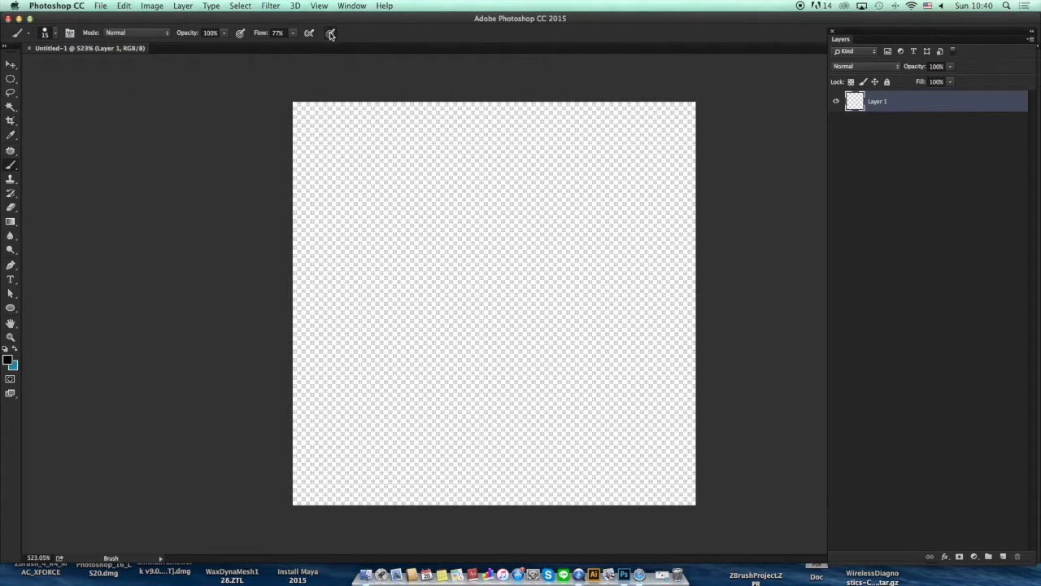
click(9, 361)
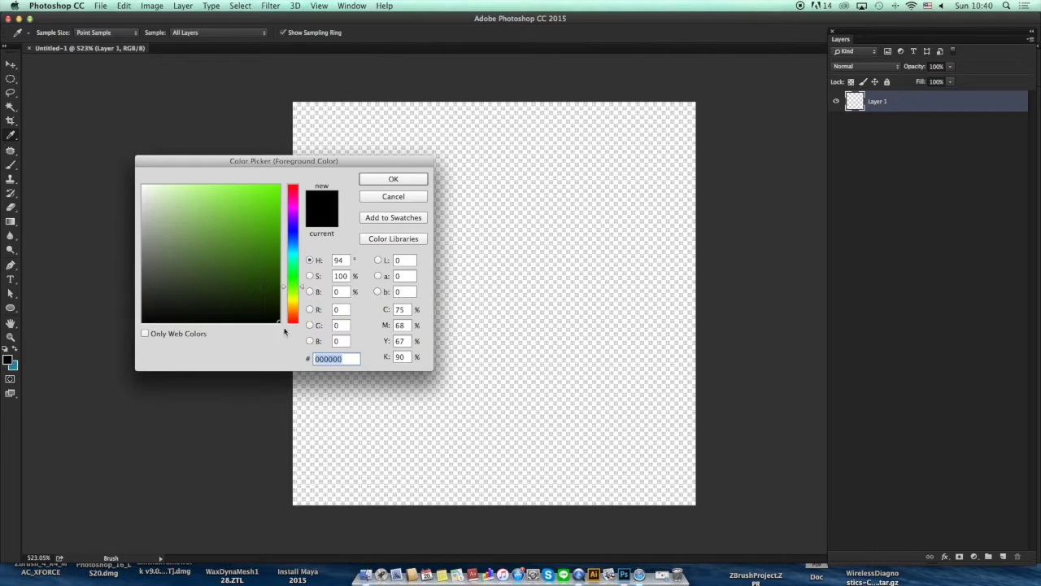
click(421, 180)
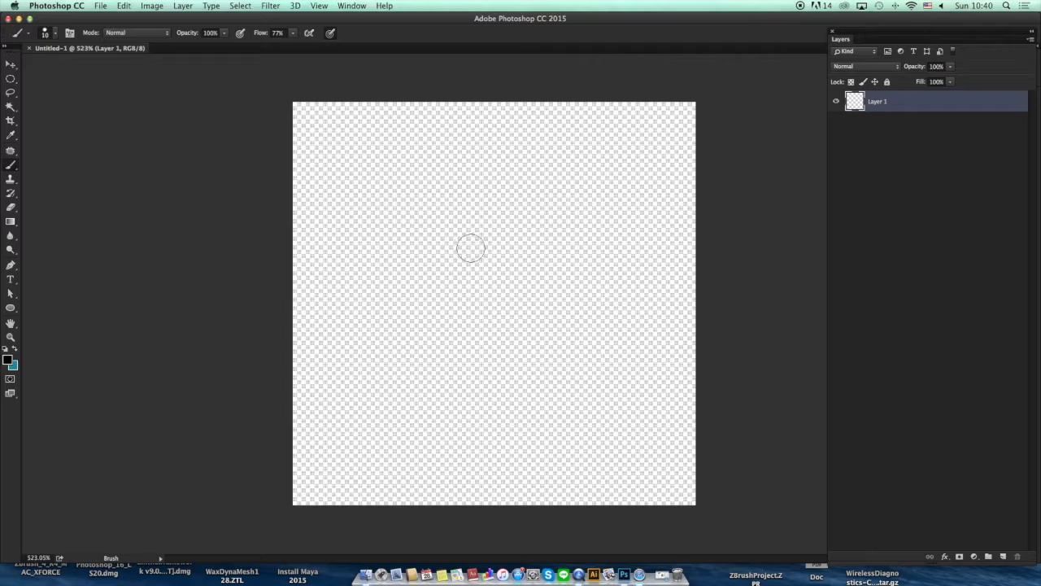
mouse_move(471, 248)
mouse_down()
mouse_move(430, 231)
mouse_move(439, 226)
mouse_move(420, 209)
mouse_move(439, 221)
mouse_move(484, 209)
mouse_move(515, 226)
mouse_up()
key(bracketleft)
mouse_move(505, 265)
mouse_down()
mouse_move(538, 228)
mouse_move(550, 242)
mouse_move(516, 265)
mouse_up()
mouse_move(537, 187)
mouse_down()
mouse_move(553, 159)
mouse_move(547, 174)
mouse_up()
mouse_move(464, 281)
mouse_down()
mouse_move(404, 302)
mouse_move(443, 307)
mouse_move(427, 311)
mouse_up()
drag(397, 269, 374, 258)
mouse_move(441, 190)
mouse_down()
mouse_move(465, 175)
mouse_move(462, 235)
mouse_up()
mouse_move(520, 301)
mouse_down()
mouse_move(496, 309)
mouse_move(562, 297)
mouse_up()
mouse_move(586, 258)
mouse_down()
mouse_move(569, 262)
mouse_move(609, 260)
mouse_move(569, 273)
mouse_up()
mouse_move(573, 218)
mouse_down()
mouse_move(599, 187)
mouse_move(620, 195)
mouse_move(602, 192)
mouse_up()
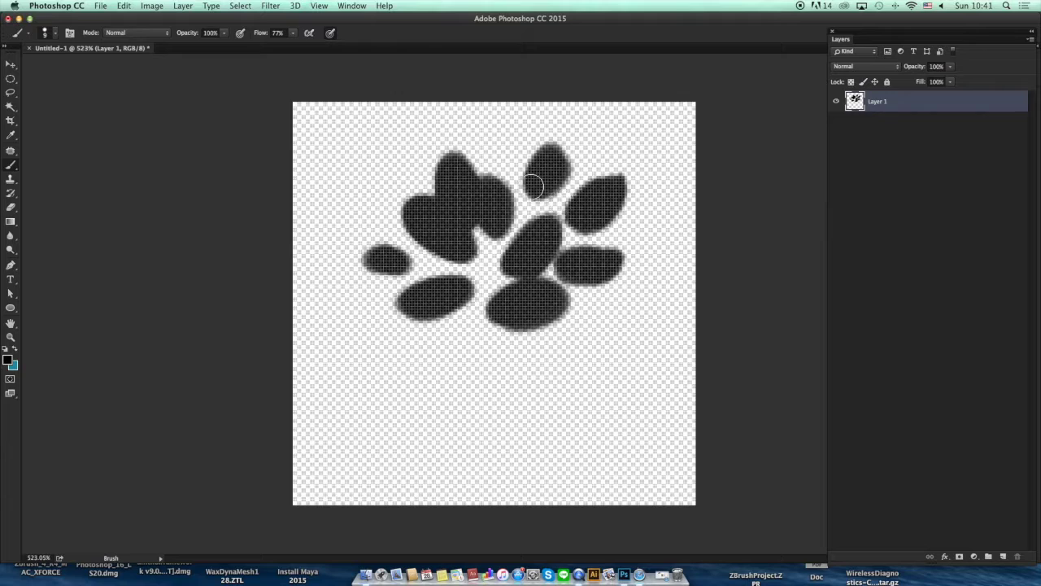
- Erase thin vein lines from the inner ends of the upper petals with a 6 px eraser
key(e)
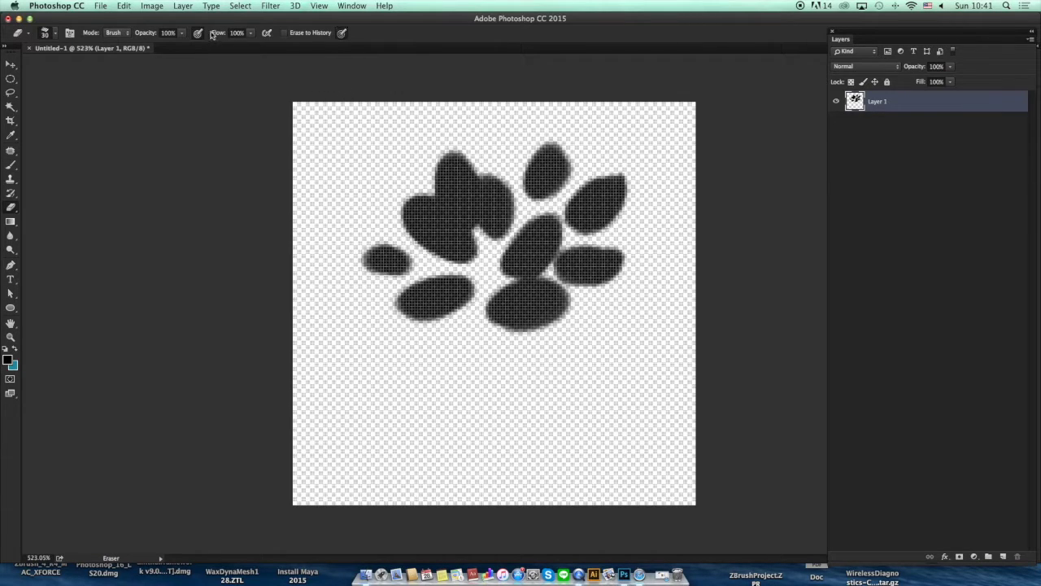
key(bracketleft)
key(bracketleft)
key(bracketleft)
key(bracketleft)
key(bracketleft)
key(bracketleft)
drag(569, 224, 606, 194)
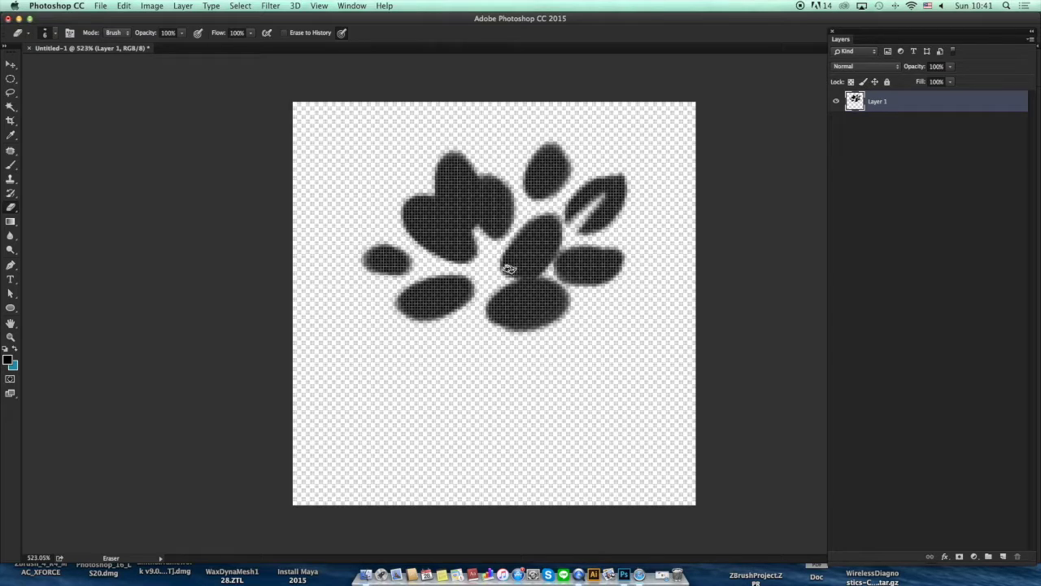
drag(436, 230, 480, 265)
drag(444, 294, 478, 281)
drag(522, 307, 488, 307)
drag(588, 265, 563, 269)
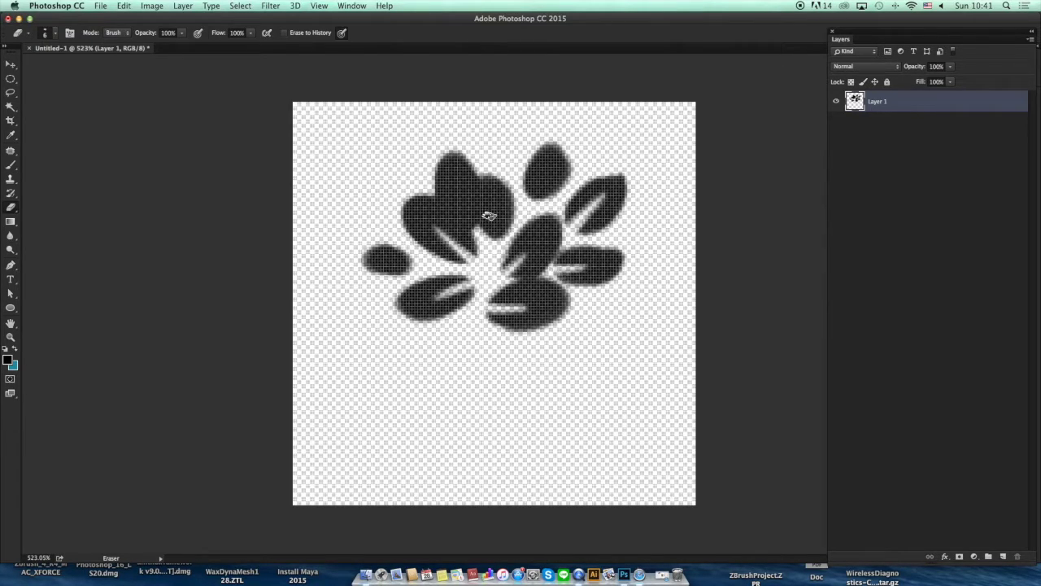
drag(452, 196, 480, 234)
- Extend the far-left petal towards the centre and paint two large black petals below the cluster with the brush
key(b)
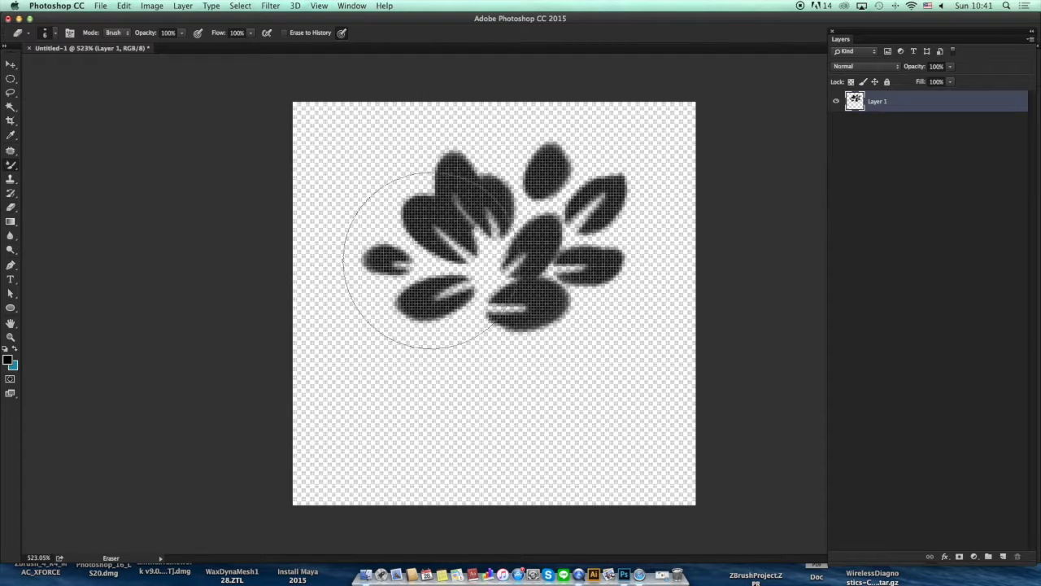
key(shift+b)
drag(393, 251, 419, 270)
mouse_move(460, 348)
mouse_down()
mouse_move(430, 424)
mouse_move(445, 350)
mouse_move(454, 350)
mouse_move(431, 426)
mouse_move(464, 358)
mouse_up()
mouse_move(572, 415)
mouse_down()
mouse_move(530, 374)
mouse_move(534, 389)
mouse_move(541, 374)
mouse_move(569, 410)
mouse_up()
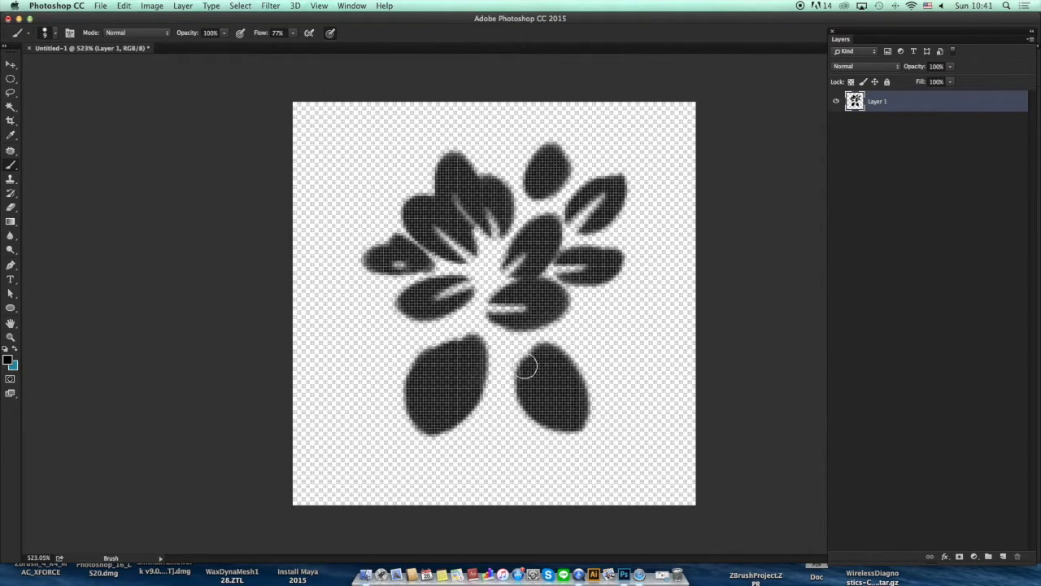
- Erase a vein line into the upper end of each of the two large lower petals
key(e)
drag(477, 337, 440, 386)
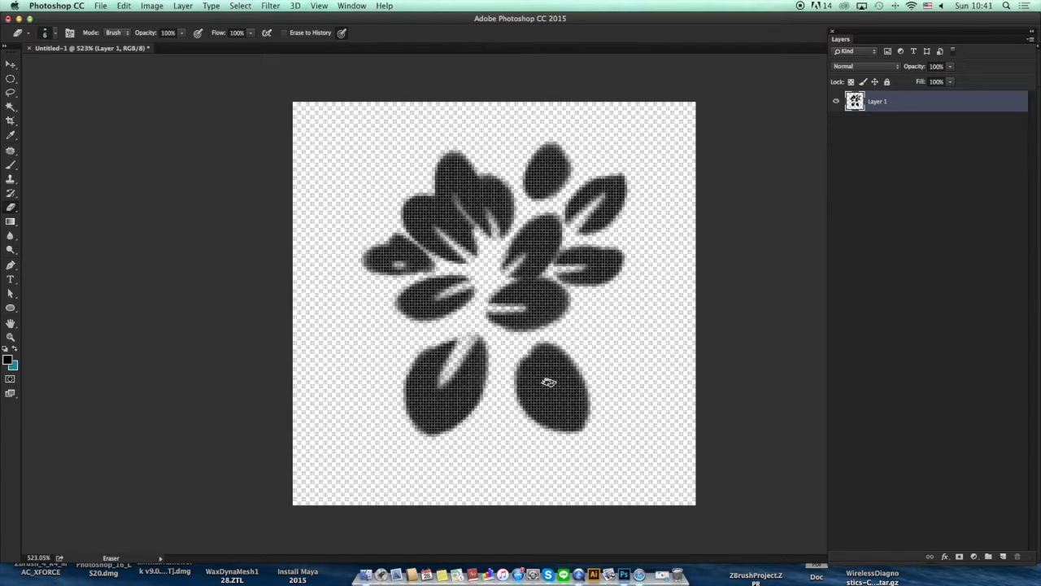
drag(545, 380, 527, 342)
- Paint one petal at the flower's lower right and one at its lower left, erasing a vein line into each
key(b)
mouse_move(627, 350)
mouse_down()
mouse_move(609, 342)
mouse_move(633, 349)
mouse_move(641, 327)
mouse_move(619, 303)
mouse_move(607, 325)
mouse_up()
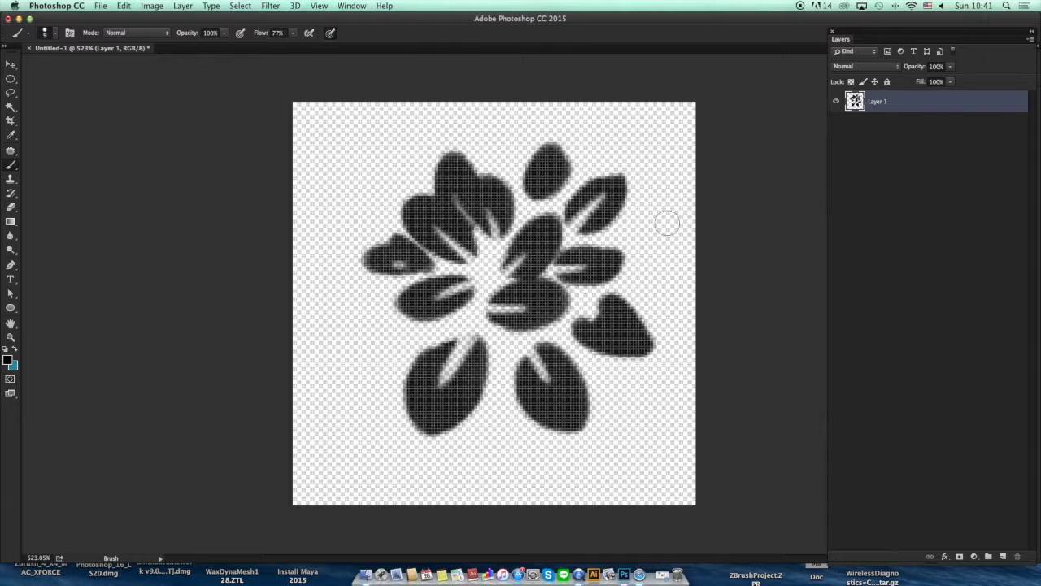
key(e)
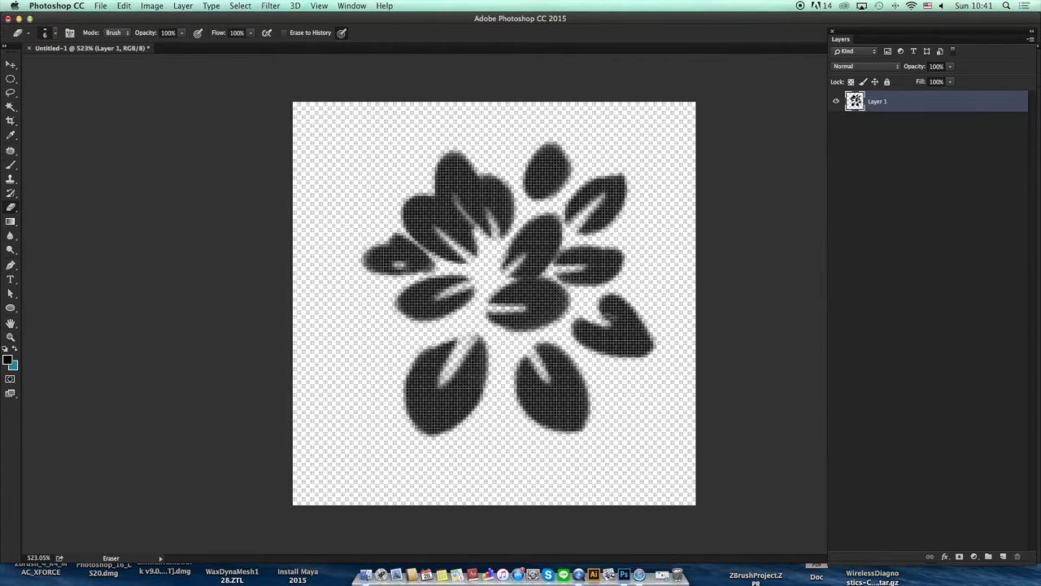
key(b)
mouse_move(354, 378)
mouse_down()
mouse_move(394, 348)
mouse_move(381, 332)
mouse_move(356, 343)
mouse_move(399, 342)
mouse_move(385, 353)
mouse_move(396, 323)
mouse_move(380, 304)
mouse_move(334, 354)
mouse_move(365, 365)
mouse_up()
key(e)
- Fill the gap in the middle of the flower with another black petal and erase a vertical vein line into it
key(b)
mouse_move(472, 335)
mouse_down()
mouse_move(479, 362)
mouse_move(488, 326)
mouse_move(474, 293)
mouse_move(494, 291)
mouse_move(483, 265)
mouse_up()
key(e)
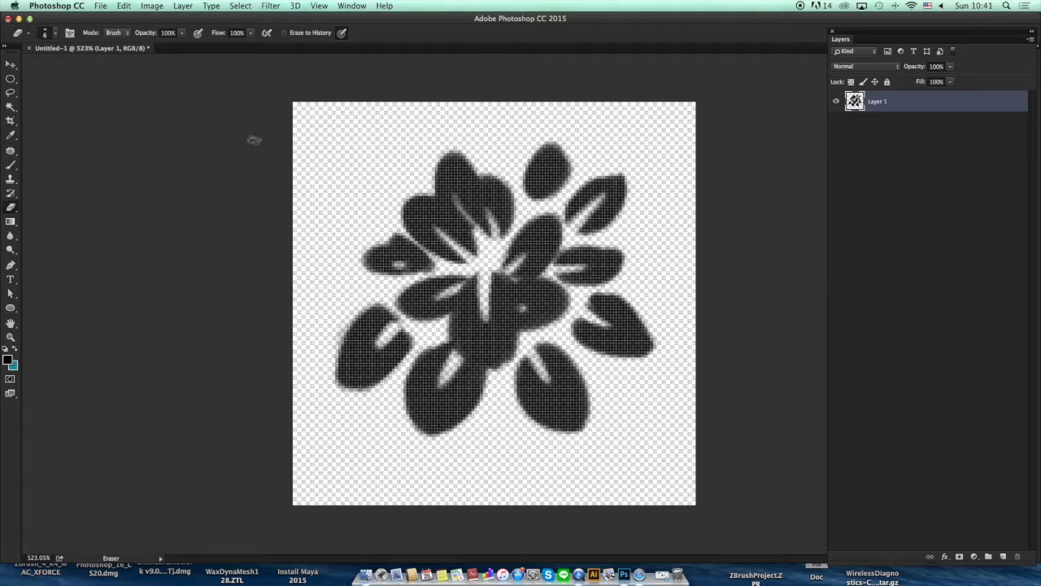
- Nudge the flower slightly down to centre it on the canvas and define it as a brush preset named Sampled Brush 1
key(v)
drag(533, 290, 537, 299)
click(123, 6)
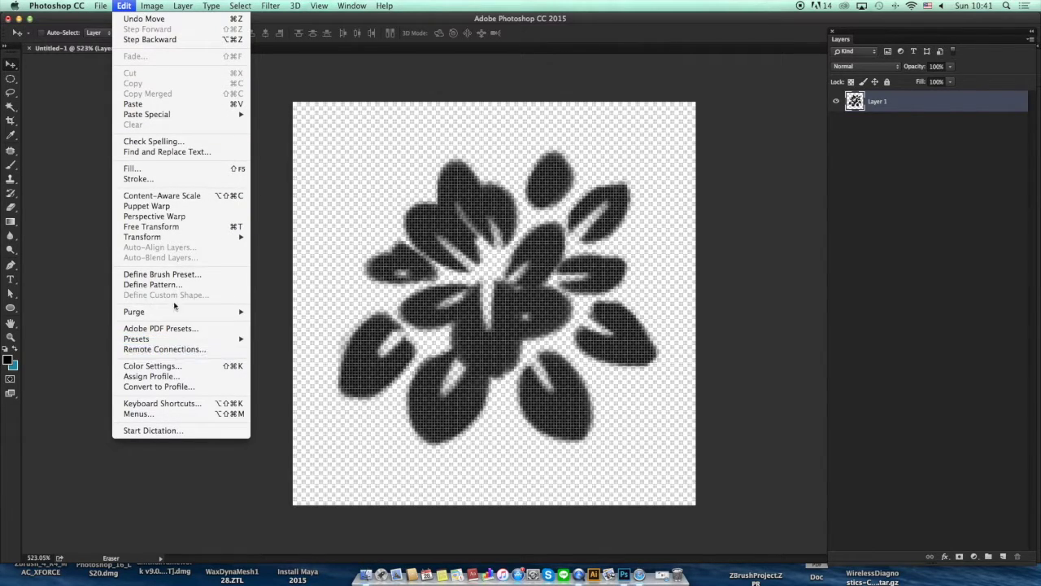
click(189, 274)
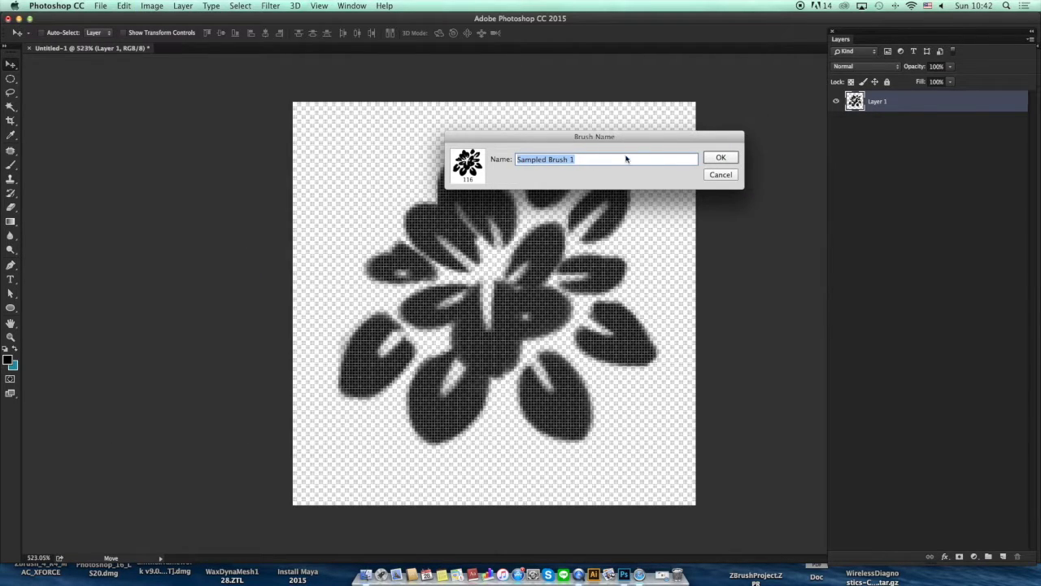
click(721, 158)
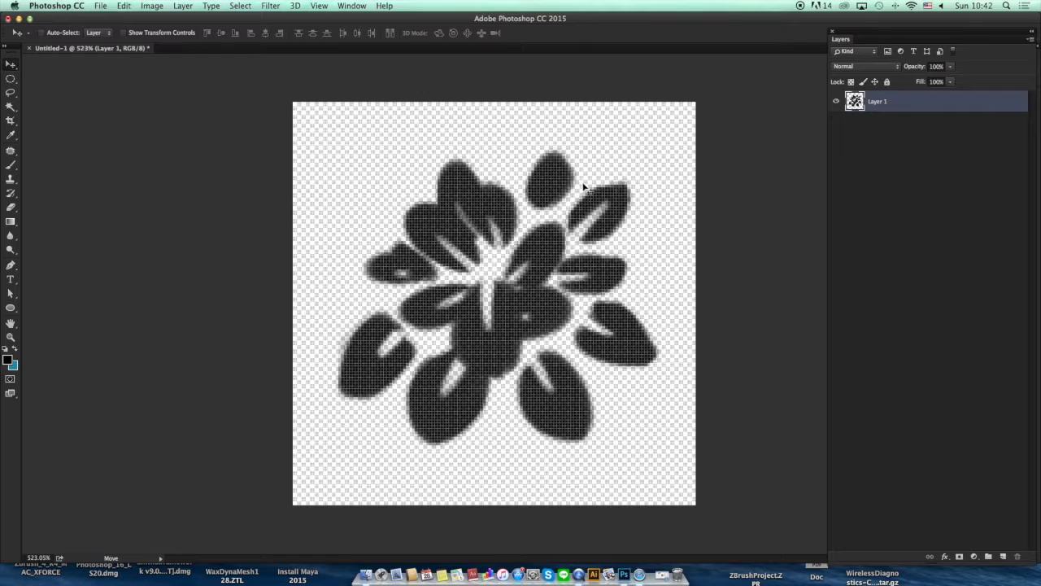
- Close the flower document without saving its changes
drag(122, 50, 60, 67)
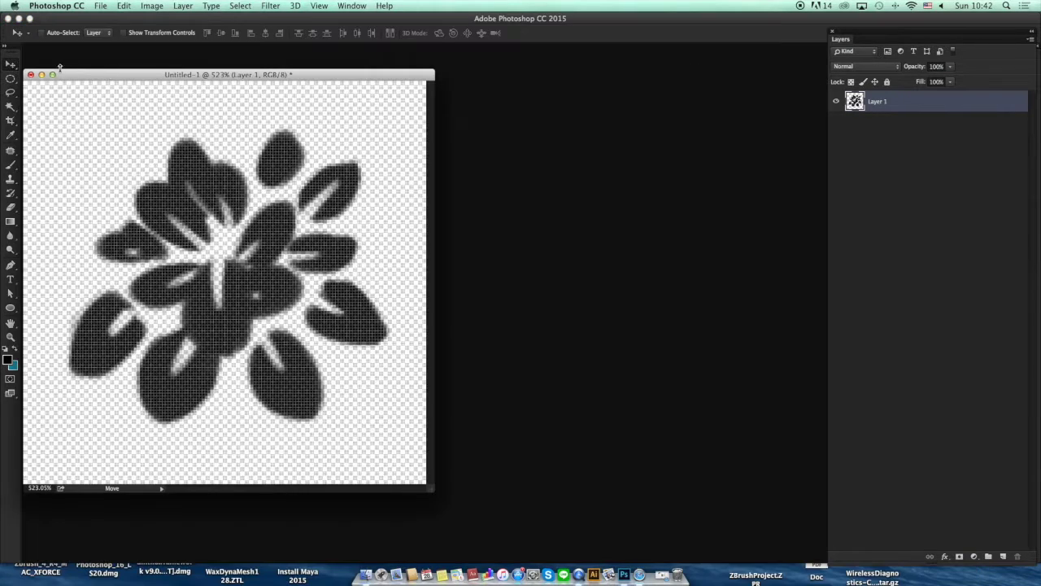
click(31, 75)
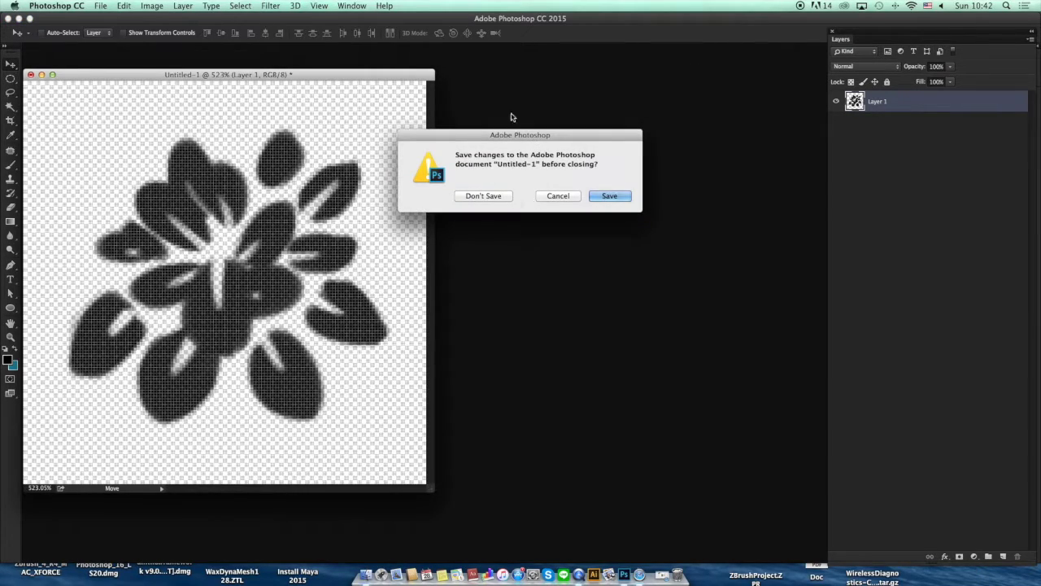
click(507, 196)
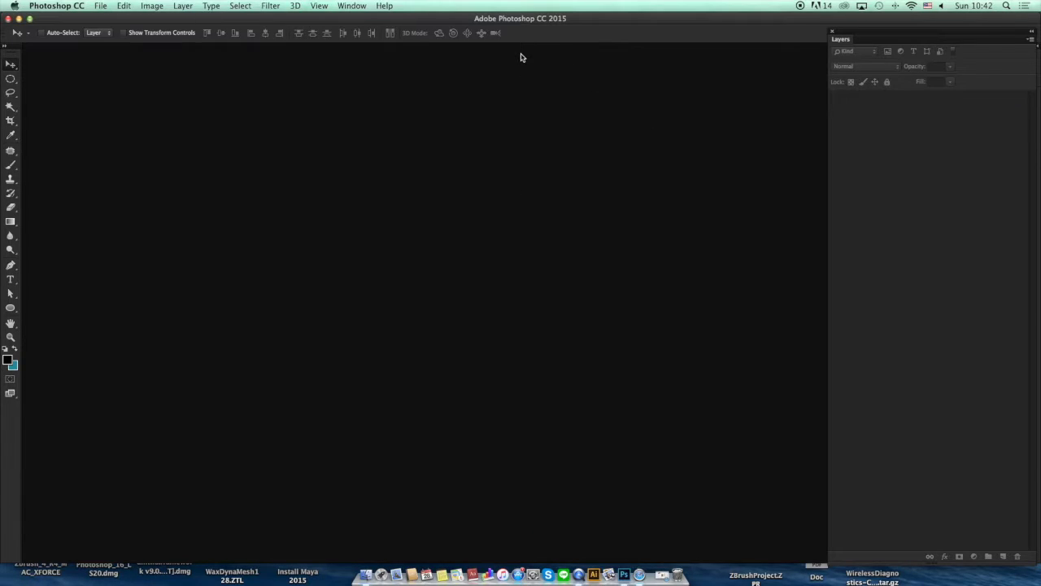
- Create a new A4-proportioned portrait document, 21 cm wide, with transparent background contents
key(super+n)
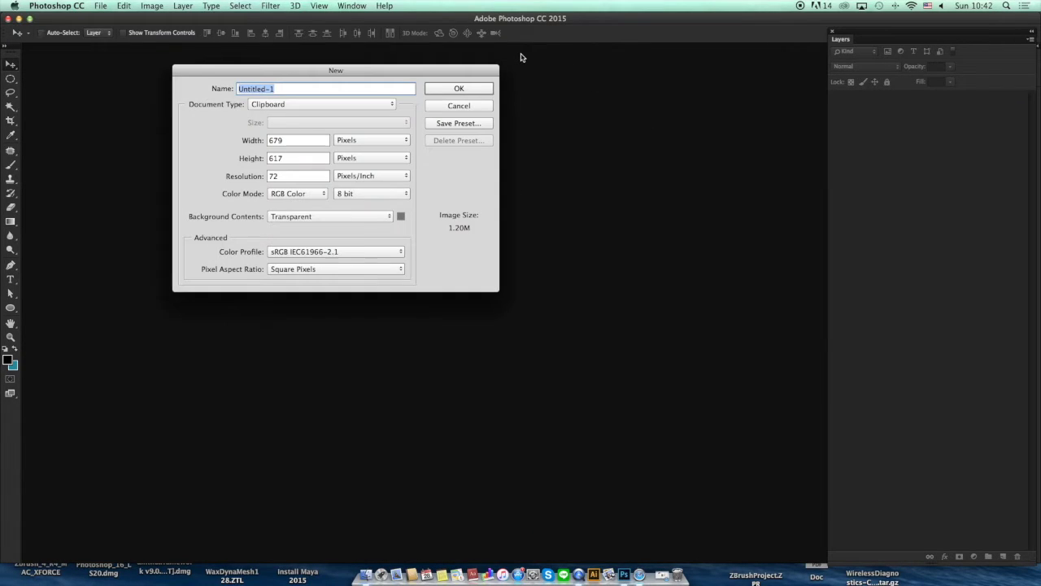
click(476, 106)
click(101, 7)
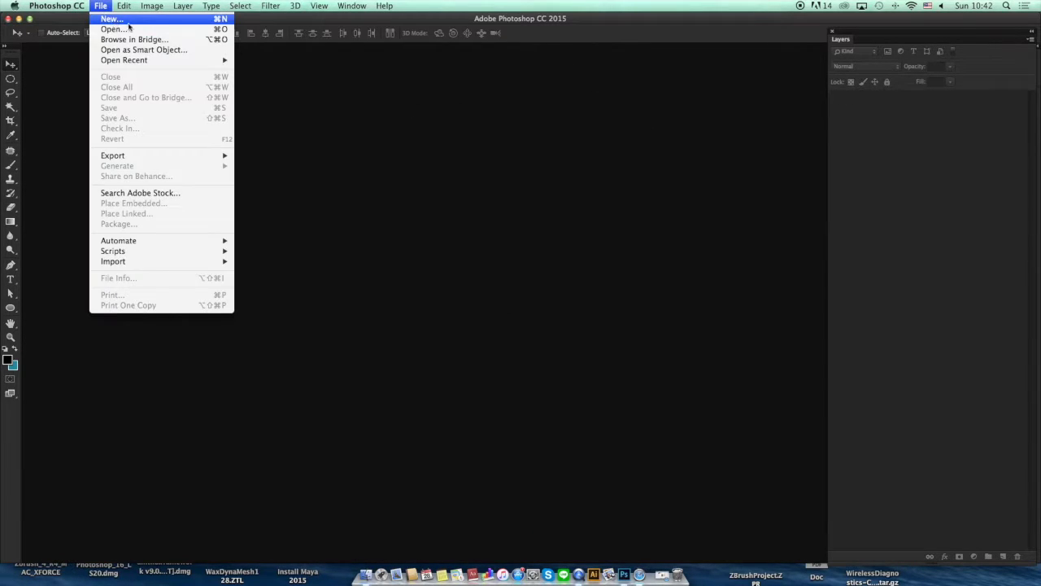
click(122, 23)
click(372, 140)
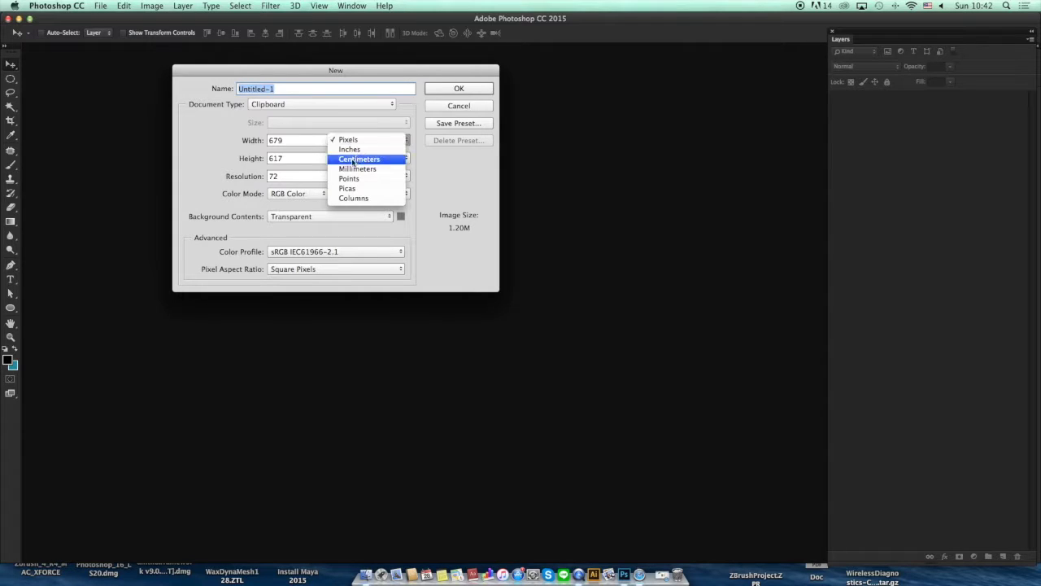
click(357, 160)
key(Tab)
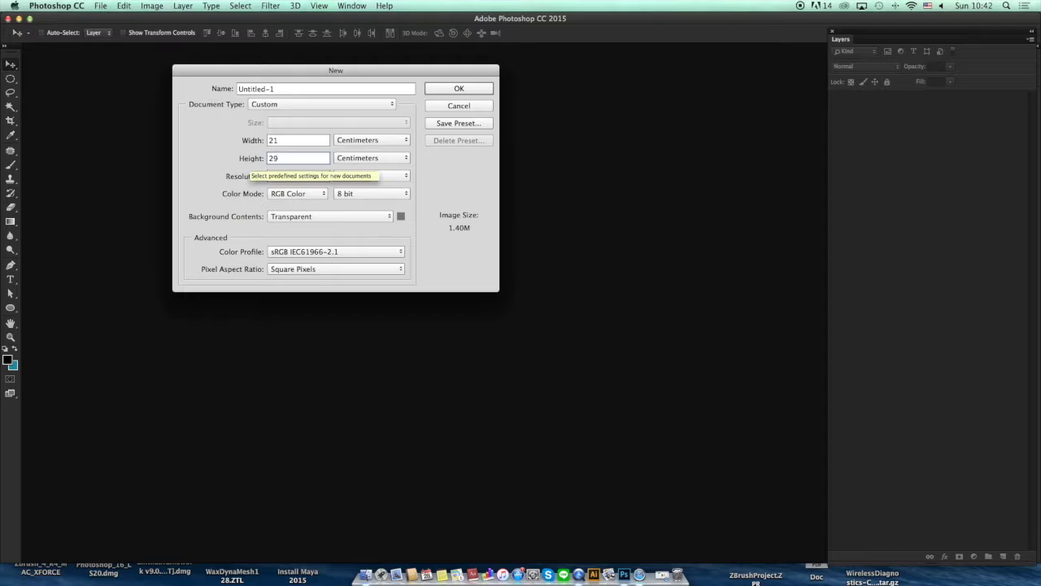
key(Tab)
text(3)
click(475, 89)
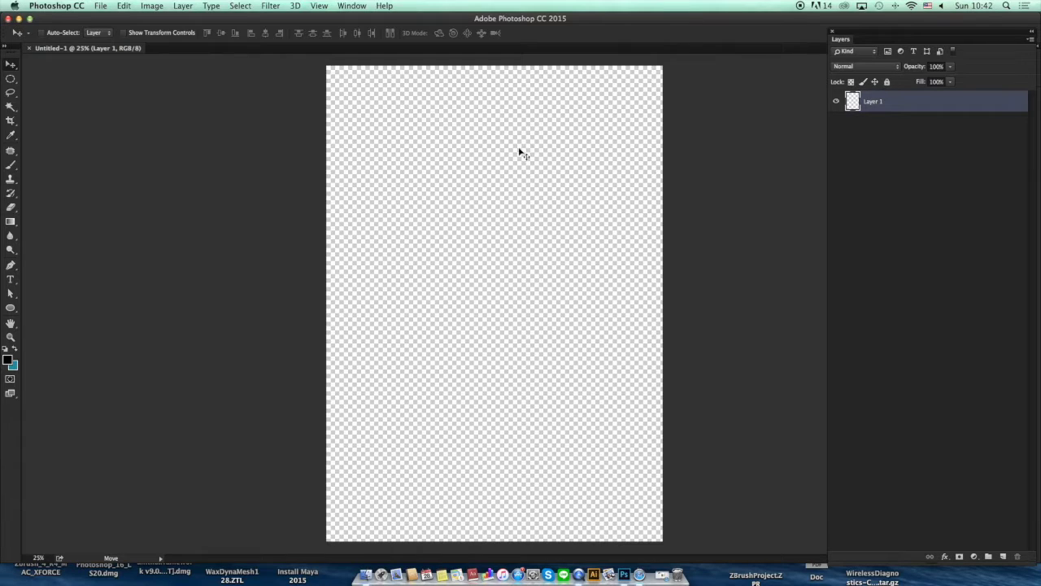
- Set the foreground colour to white (ffffff) and fill Layer 1 with it
key(z)
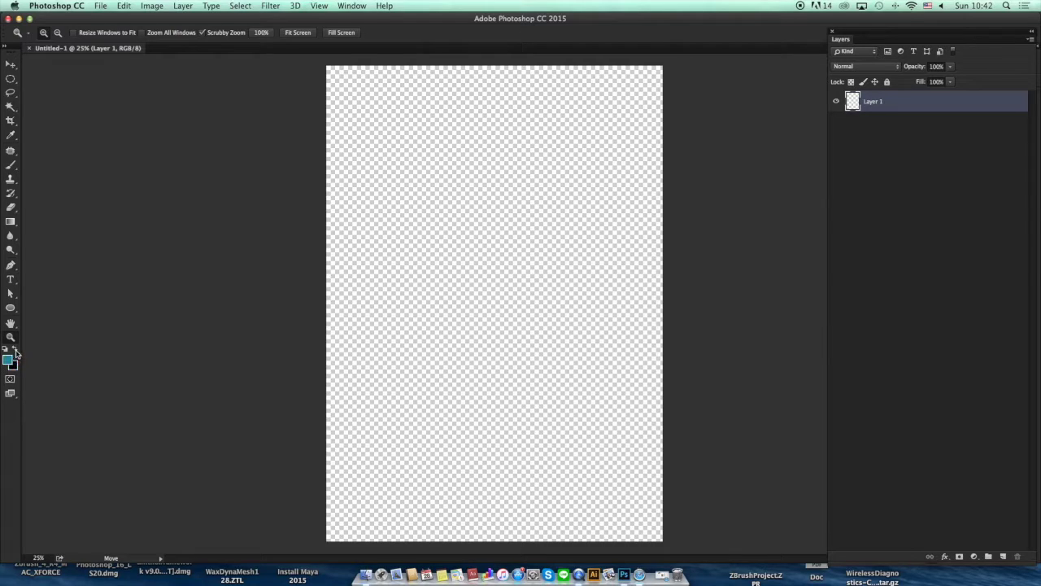
click(12, 356)
text(ffffff)
click(379, 180)
key(alt+BackSpace)
- Enlarge the custom flower brush to 500 px and make black the foreground colour
mouse_move(501, 205)
mouse_down()
mouse_move(624, 211)
mouse_move(495, 228)
mouse_up()
key(b)
drag(217, 268, 350, 261)
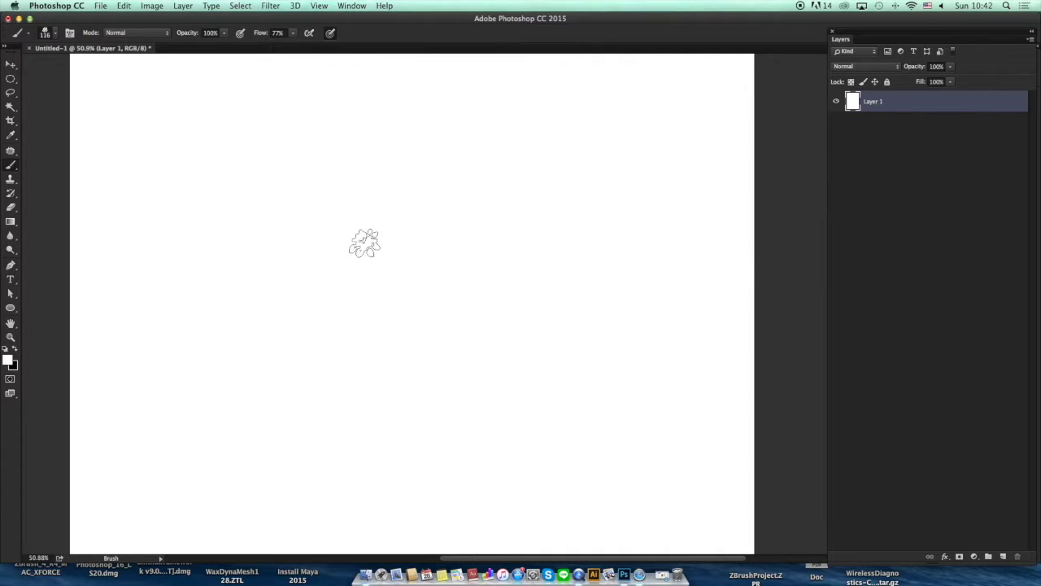
key(bracketright)
key(bracketright)
key(bracketright)
key(bracketright)
key(bracketright)
key(bracketright)
key(bracketright)
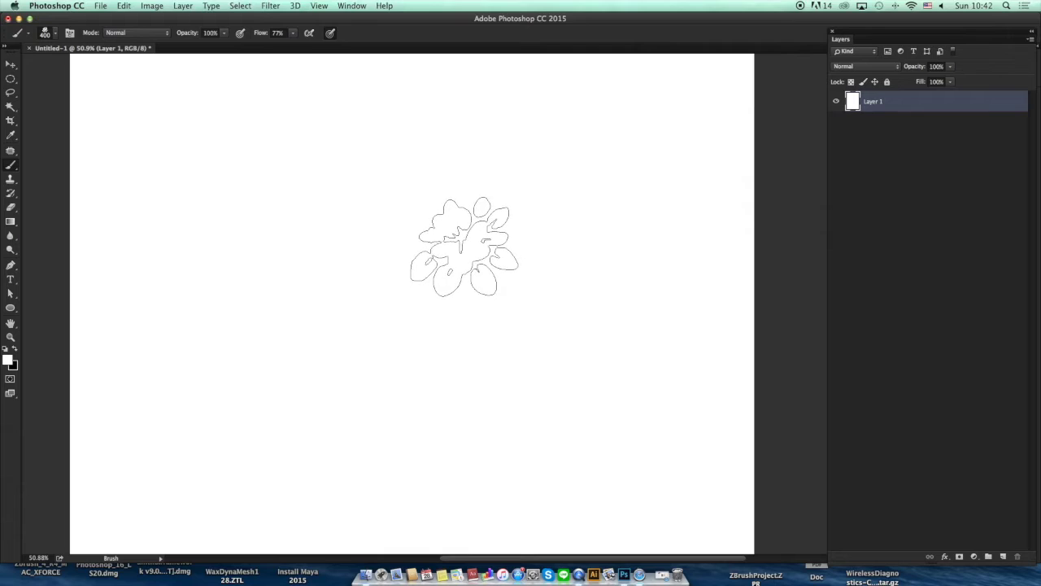
key(bracketright)
key(bracketright)
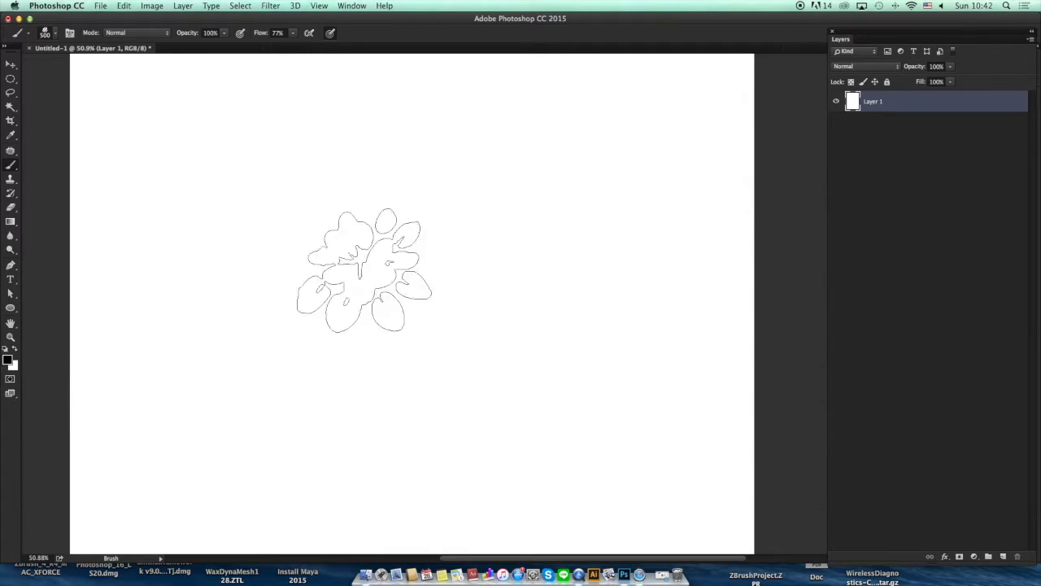
- Add a new layer above the white one and stamp black flowers across it with the flower brush at up to 700 px
click(1003, 557)
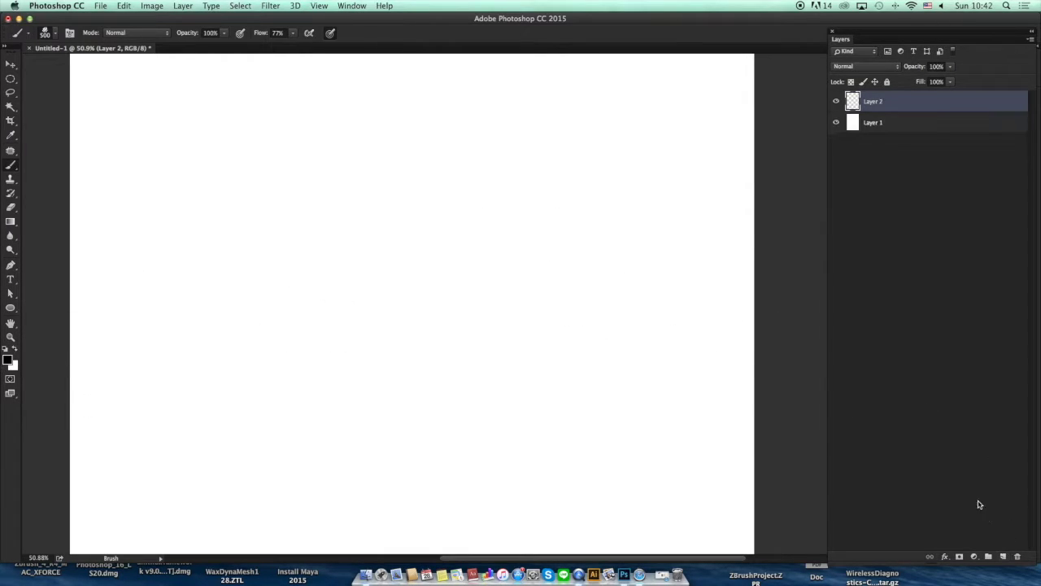
key(bracketright)
key(bracketright)
mouse_move(314, 266)
mouse_down()
mouse_move(382, 284)
mouse_move(455, 213)
mouse_move(535, 319)
mouse_move(518, 369)
mouse_move(430, 407)
mouse_move(369, 417)
mouse_move(220, 396)
mouse_move(193, 218)
mouse_move(286, 160)
mouse_move(522, 330)
mouse_up()
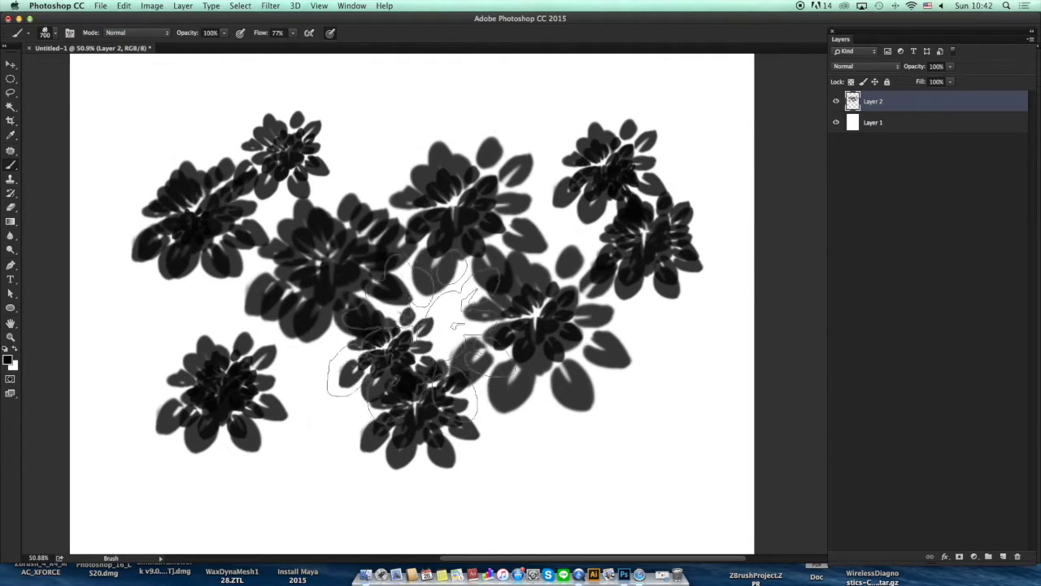
- Delete the stamped flower layer and paint test flowers on Layer 1 with the brush spacing at 55% and size at 400 px
key(Delete)
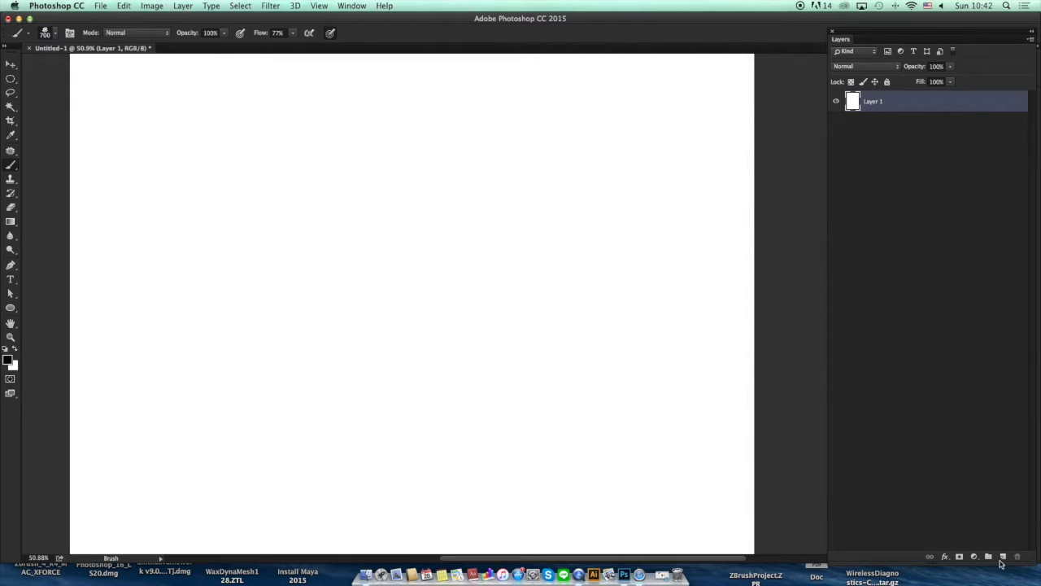
click(69, 33)
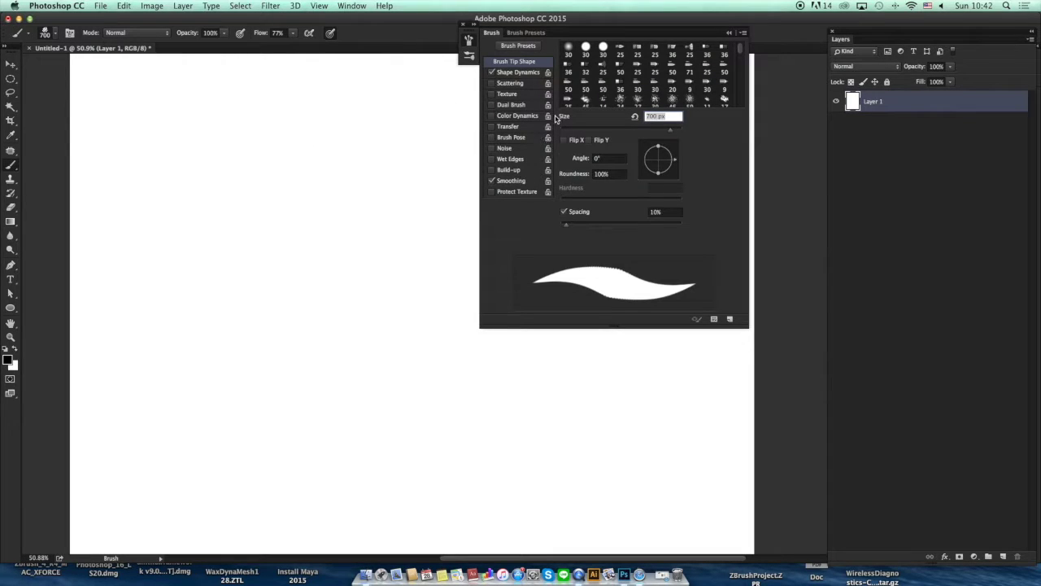
mouse_move(566, 229)
mouse_down()
mouse_move(625, 232)
mouse_move(574, 226)
mouse_move(593, 226)
mouse_up()
click(231, 173)
key(bracketleft)
key(bracketleft)
key(bracketleft)
mouse_move(330, 211)
mouse_down()
mouse_move(357, 237)
mouse_move(369, 284)
mouse_move(358, 330)
mouse_move(335, 368)
mouse_up()
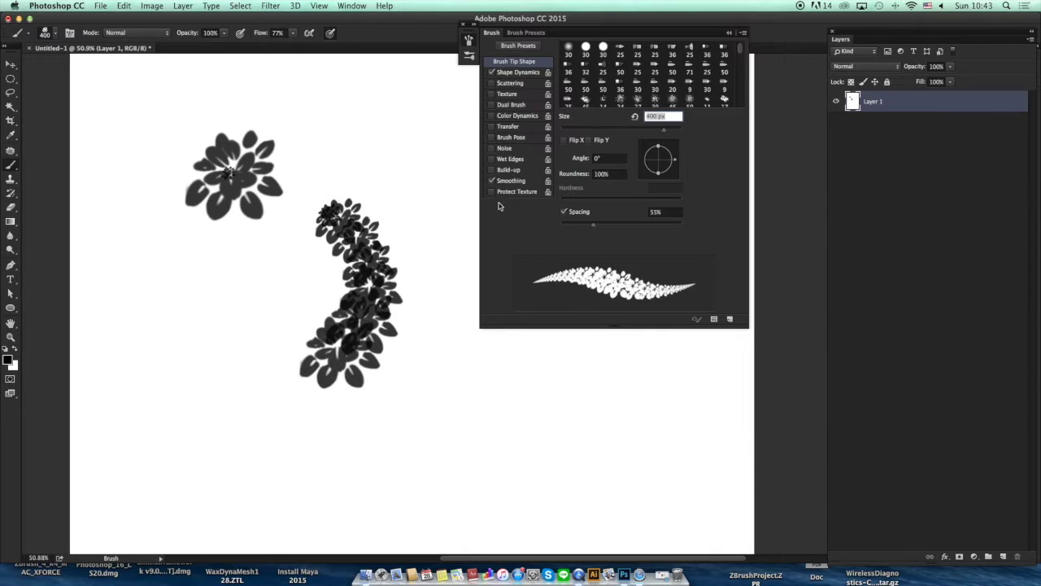
- Compare wider brush spacings up to 191% and a spacing of 1% by painting trial strokes on Layer 1
drag(594, 233, 614, 228)
mouse_move(350, 118)
mouse_down()
mouse_move(394, 146)
mouse_move(423, 213)
mouse_up()
drag(615, 225, 658, 224)
mouse_move(223, 287)
mouse_down()
mouse_move(244, 348)
mouse_move(232, 408)
mouse_move(283, 465)
mouse_move(407, 461)
mouse_move(555, 409)
mouse_move(638, 439)
mouse_up()
drag(655, 226, 646, 232)
mouse_move(167, 383)
mouse_down()
mouse_move(181, 434)
mouse_move(231, 455)
mouse_move(324, 460)
mouse_move(471, 422)
mouse_move(665, 446)
mouse_up()
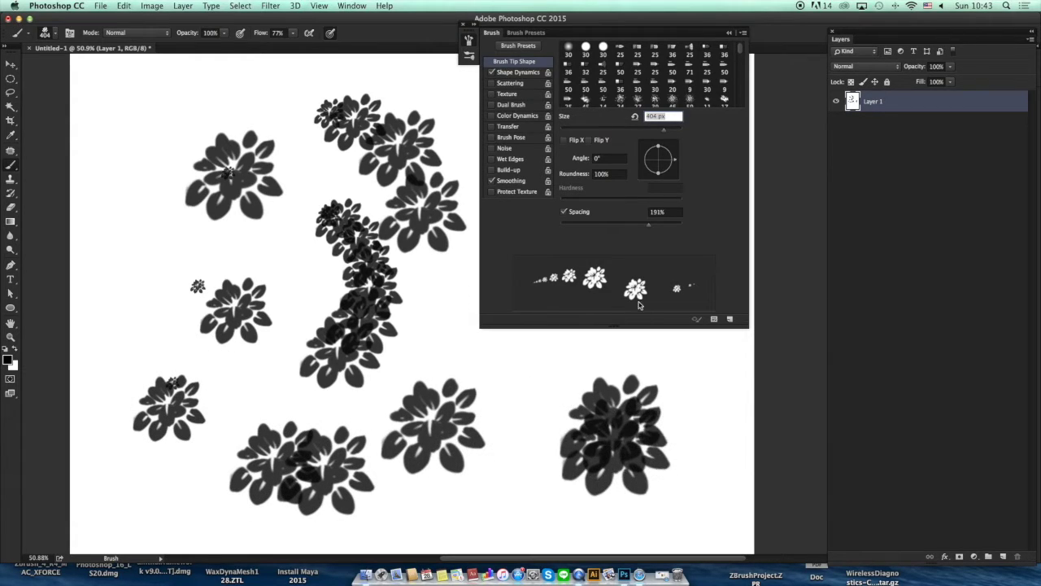
drag(648, 226, 520, 230)
mouse_move(130, 269)
mouse_down()
mouse_move(171, 358)
mouse_move(472, 439)
mouse_move(500, 418)
mouse_up()
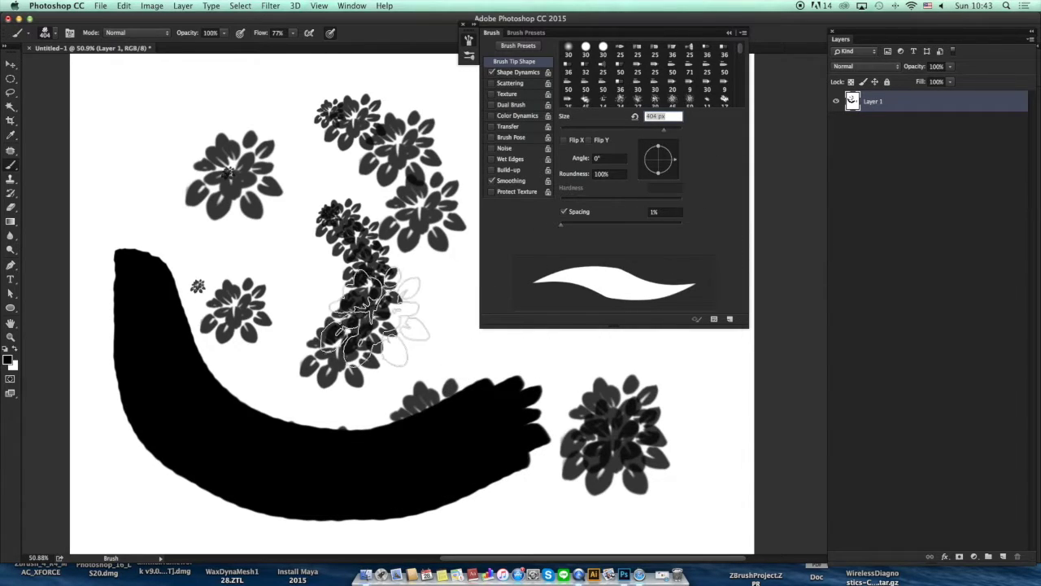
- Fill Layer 1 with white again and add a new layer above it, with black as the foreground colour
key(alt+BackSpace)
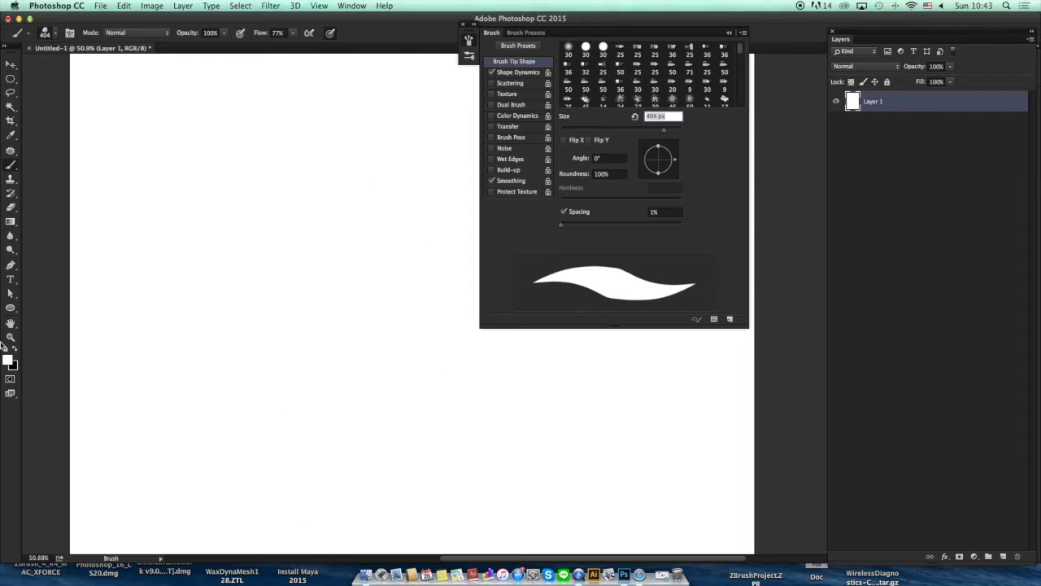
click(1004, 558)
key(x)
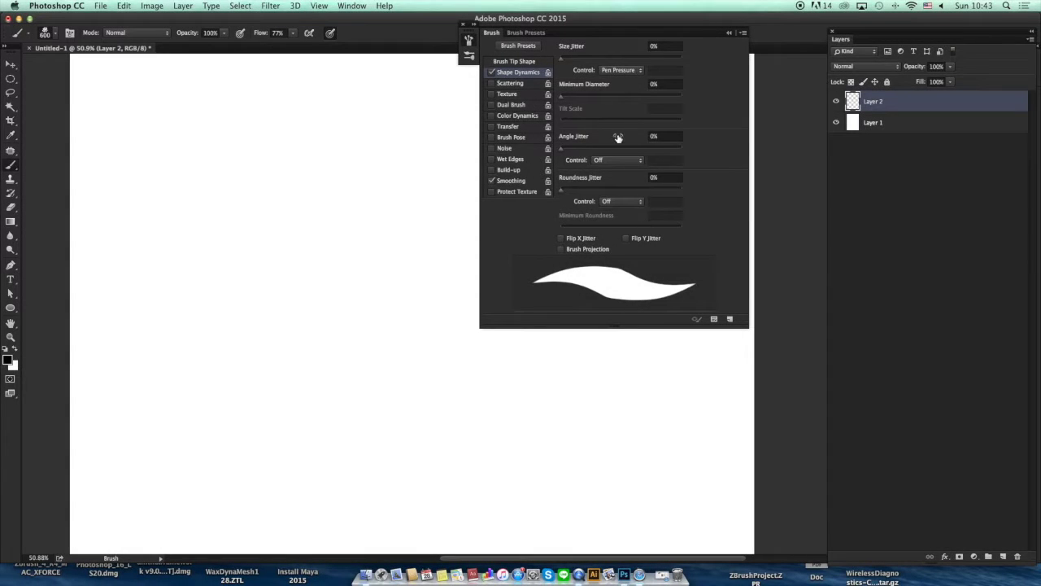
- Stamp black flowers of various sizes across the upper-left half of Layer 2 using the unrotated brush
drag(326, 179, 358, 268)
drag(187, 122, 244, 260)
key(bracketright)
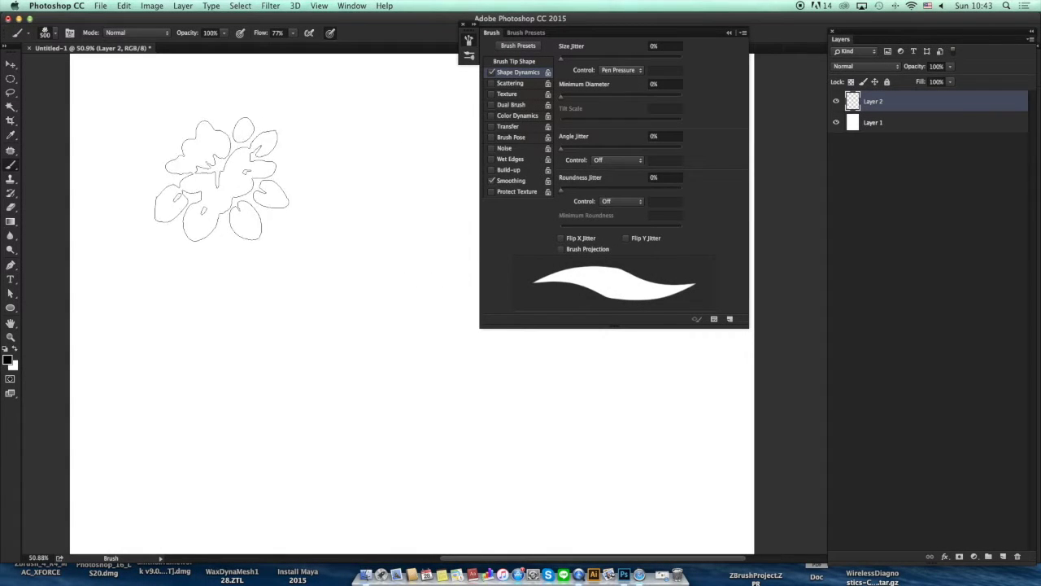
drag(185, 169, 203, 172)
mouse_move(279, 171)
mouse_down()
mouse_move(340, 167)
mouse_move(348, 208)
mouse_move(348, 228)
mouse_move(316, 277)
mouse_move(230, 260)
mouse_move(210, 292)
mouse_move(201, 325)
mouse_move(274, 378)
mouse_move(368, 362)
mouse_move(420, 258)
mouse_up()
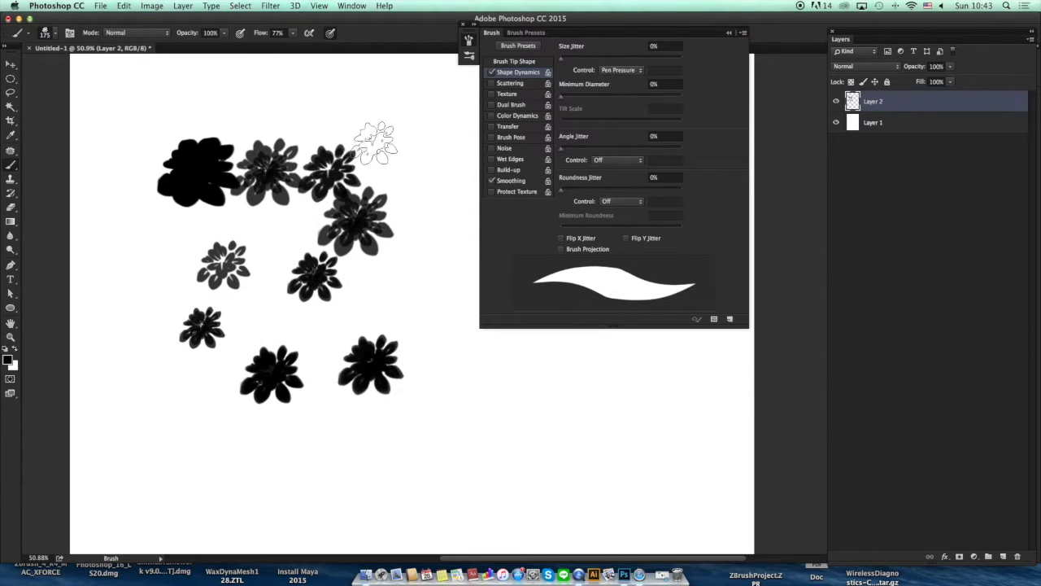
- Set the brush's Angle Jitter control to Direction and test it with a curved stroke beside the flowers
click(625, 162)
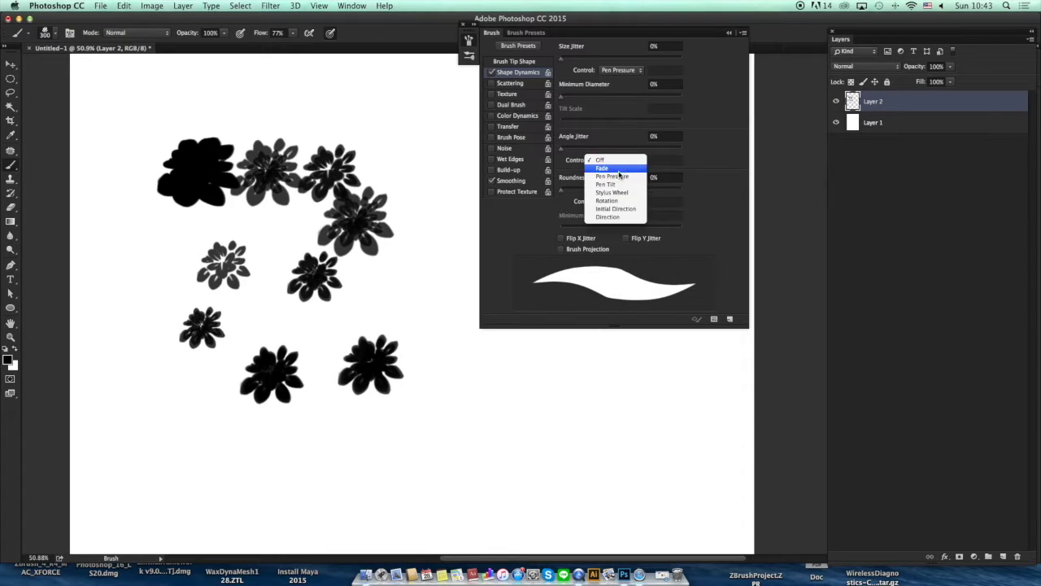
click(617, 218)
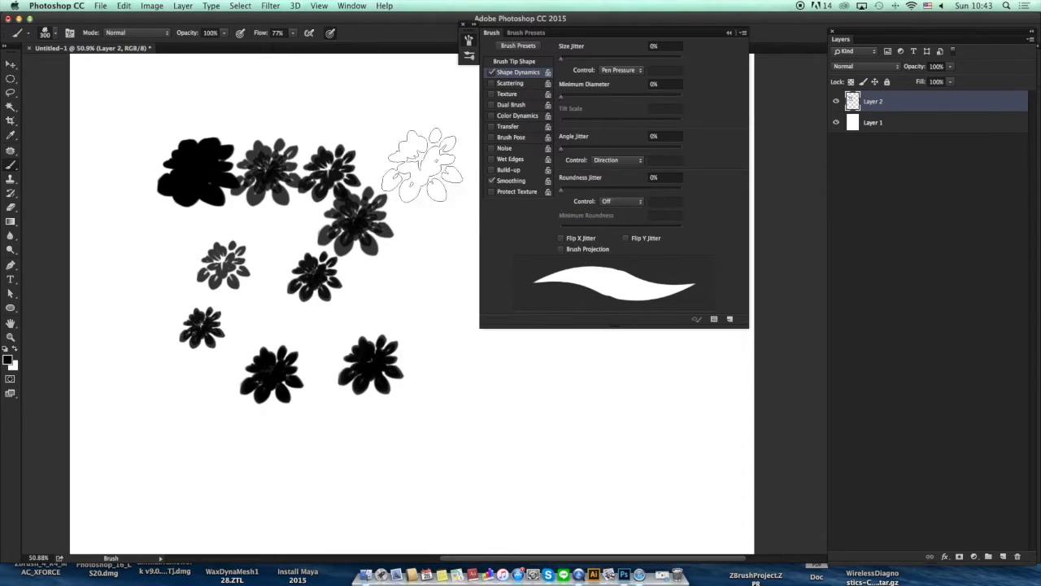
mouse_move(378, 126)
mouse_down()
mouse_move(421, 162)
mouse_move(421, 189)
mouse_move(378, 187)
mouse_up()
- Set the brush spacing to 76% and paint curving leaf chains plus larger flowers up to 600 px on Layer 2
click(518, 62)
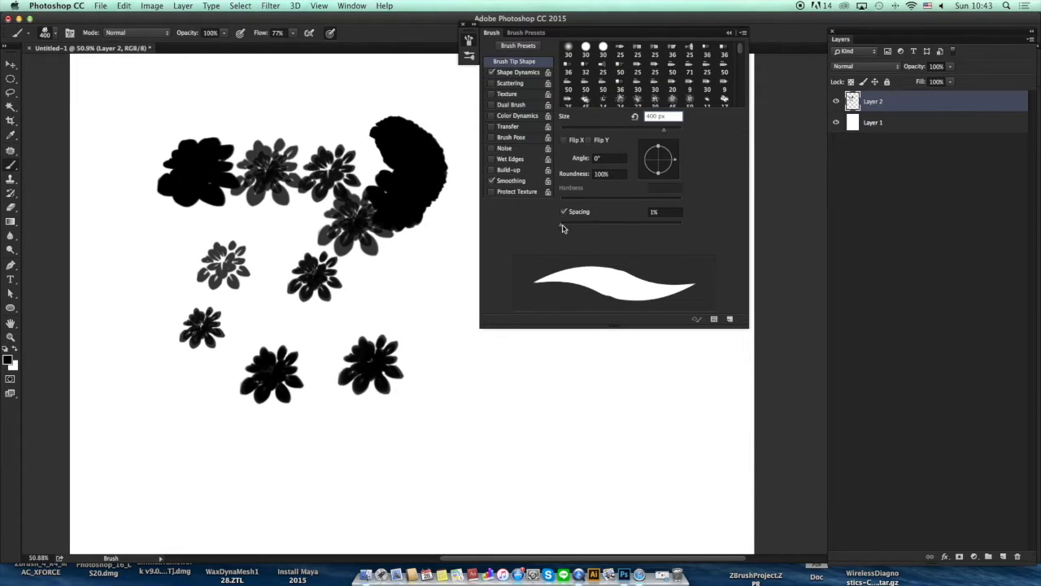
drag(594, 227, 606, 226)
mouse_move(335, 316)
mouse_down()
mouse_move(334, 358)
mouse_move(309, 390)
mouse_move(317, 440)
mouse_move(342, 468)
mouse_move(386, 484)
mouse_move(472, 455)
mouse_move(476, 398)
mouse_move(440, 345)
mouse_move(333, 325)
mouse_move(268, 370)
mouse_move(199, 460)
mouse_move(155, 459)
mouse_move(114, 396)
mouse_move(126, 325)
mouse_move(303, 272)
mouse_move(332, 187)
mouse_move(237, 137)
mouse_move(138, 179)
mouse_move(132, 234)
mouse_move(231, 221)
mouse_move(334, 195)
mouse_move(368, 145)
mouse_move(439, 232)
mouse_up()
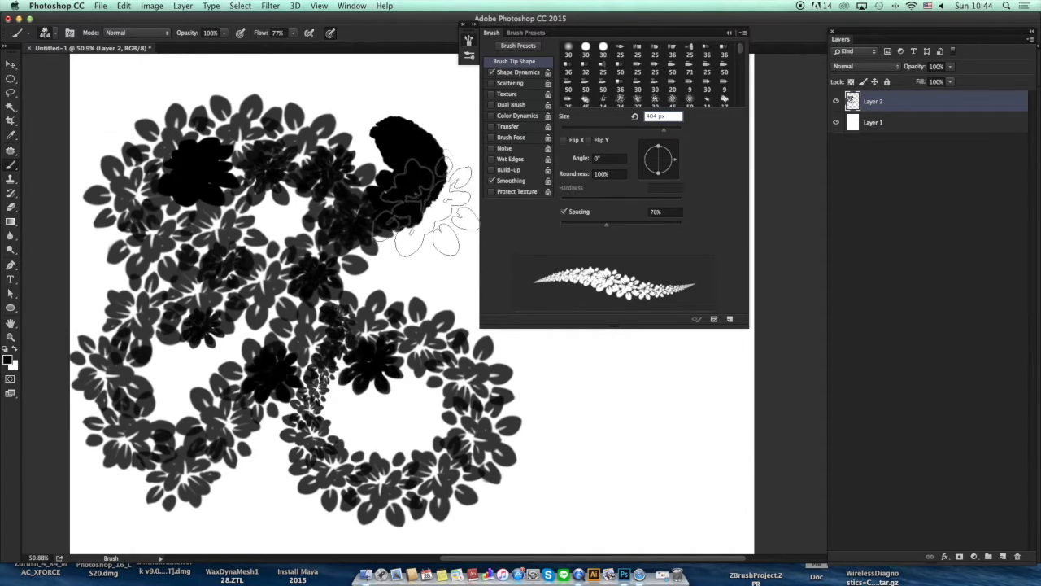
mouse_move(476, 235)
mouse_down()
mouse_move(396, 232)
mouse_move(382, 399)
mouse_move(581, 407)
mouse_move(553, 439)
mouse_move(269, 422)
mouse_move(485, 185)
mouse_up()
click(731, 33)
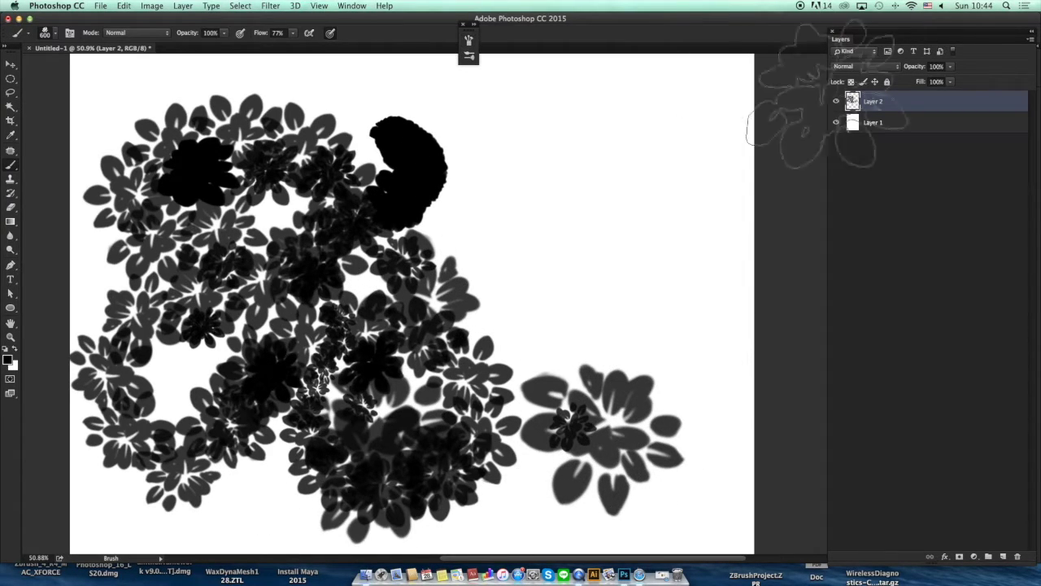
- Empty Layer 2 of the black test strokes and set the foreground colour to dark green (224b10)
click(1013, 555)
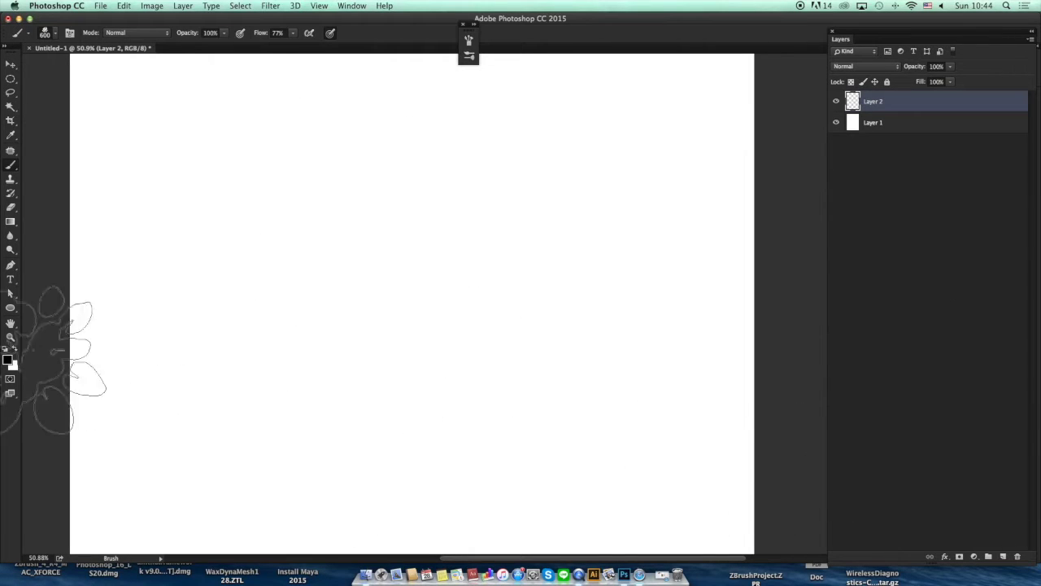
click(9, 361)
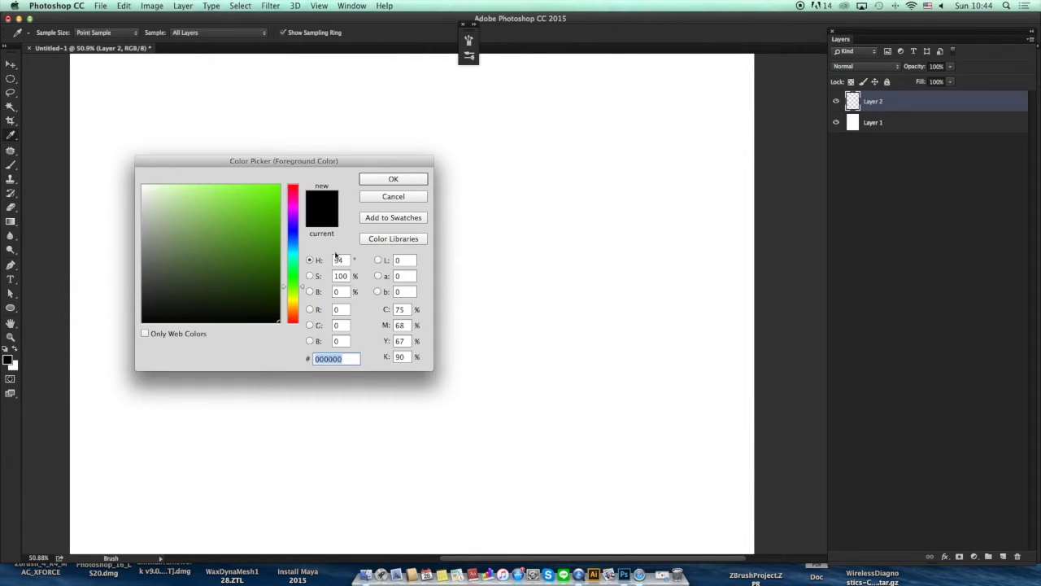
drag(295, 260, 296, 283)
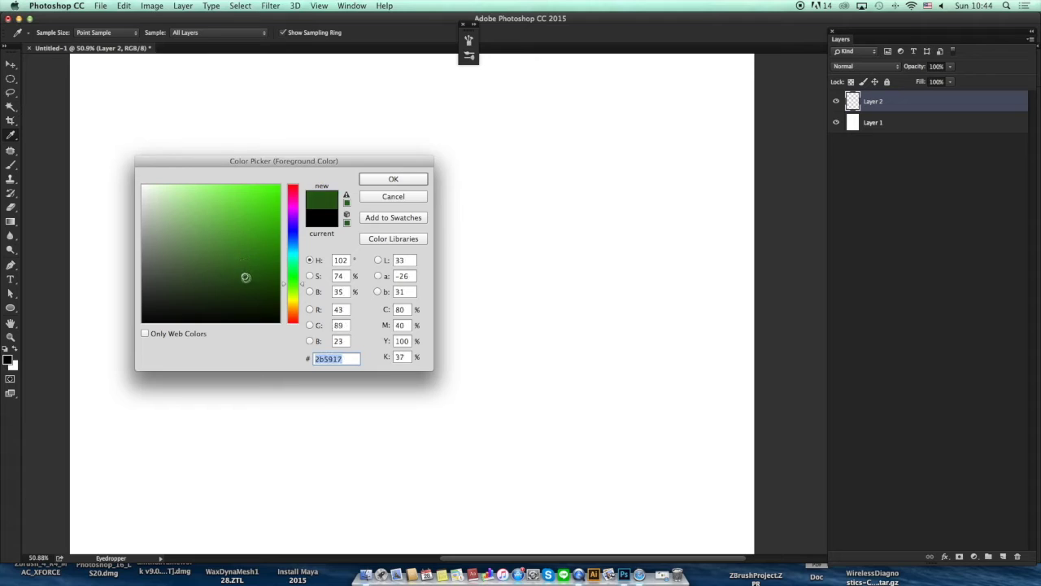
click(392, 180)
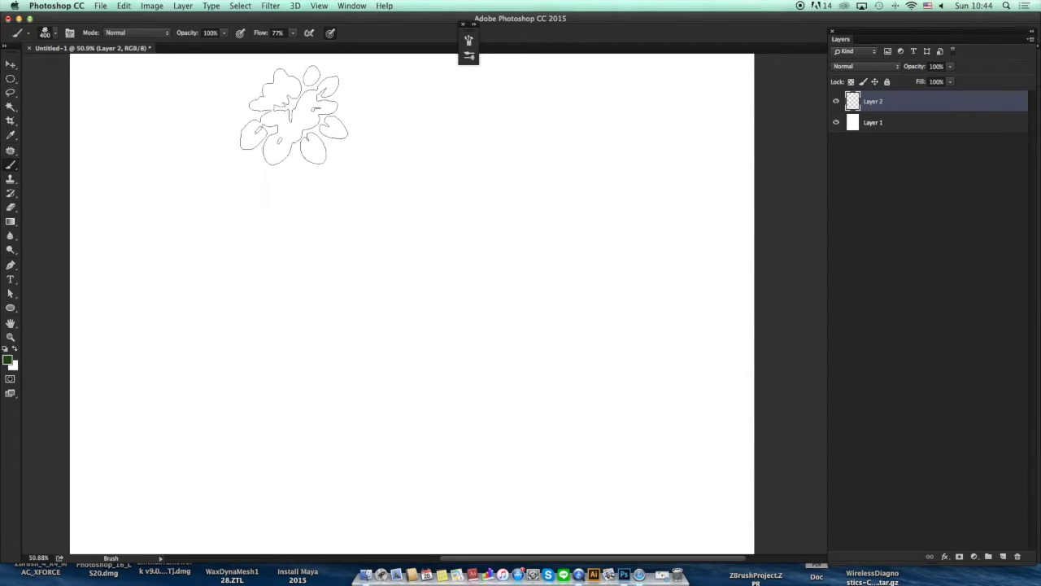
- Paint dark green leaf clusters mid-canvas at 400 to 600 px, enabling pen pressure for the brush opacity
drag(427, 335, 390, 323)
click(378, 269)
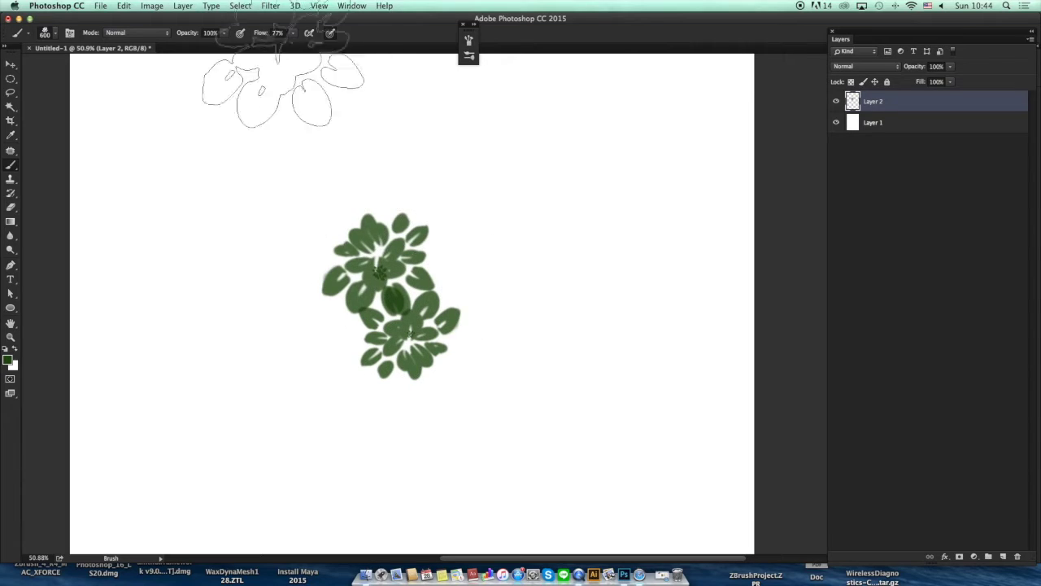
mouse_move(464, 255)
mouse_down()
mouse_move(477, 209)
mouse_move(537, 244)
mouse_up()
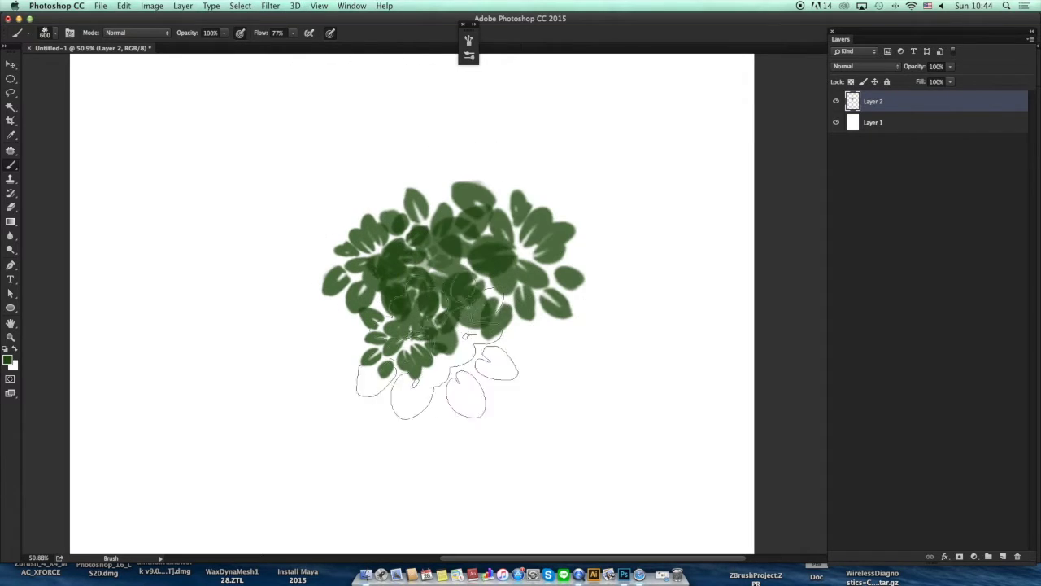
click(430, 383)
- Change the foreground colour to near-black green (0f1b04) and replace Layer 2 with a fresh empty layer
click(8, 361)
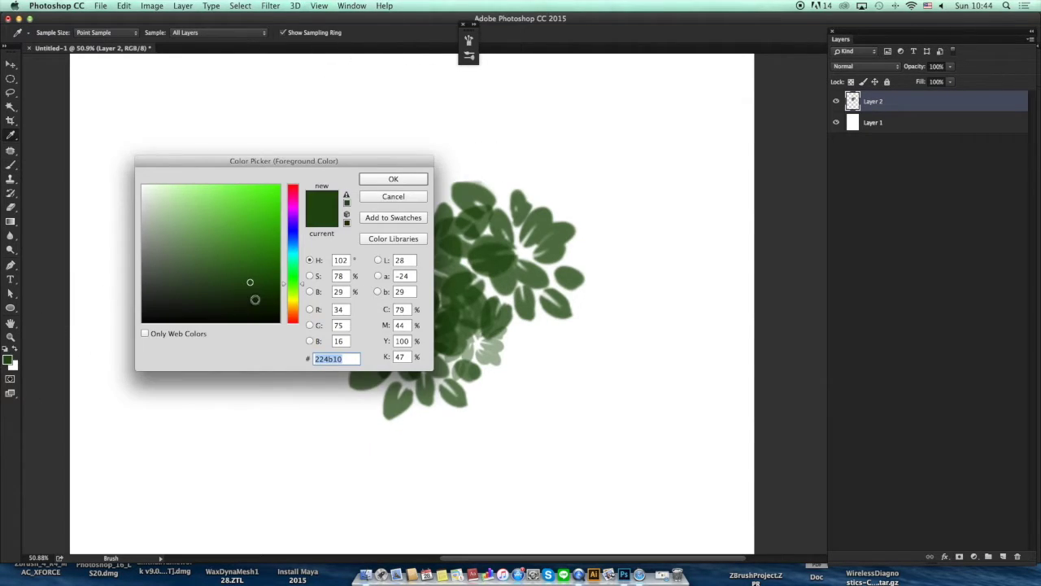
click(389, 180)
key(Delete)
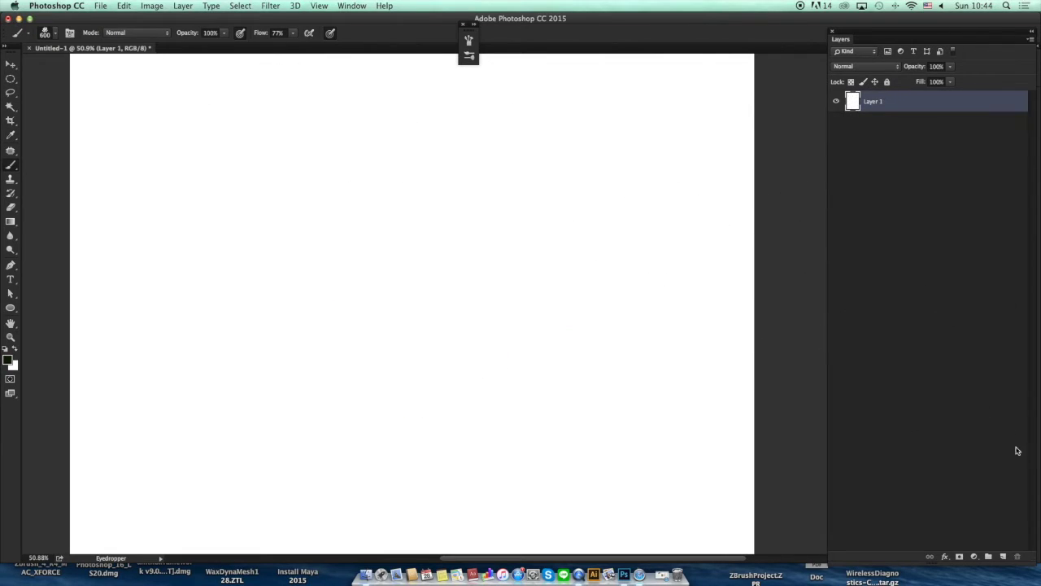
click(1004, 557)
- Paint a small cluster of overlapping near-black green leaves on the new layer and reduce the brush to 500 px
key(ctrl+v)
mouse_move(296, 214)
mouse_down()
mouse_move(295, 289)
mouse_move(315, 303)
mouse_move(290, 314)
mouse_move(391, 276)
mouse_up()
key(bracketleft)
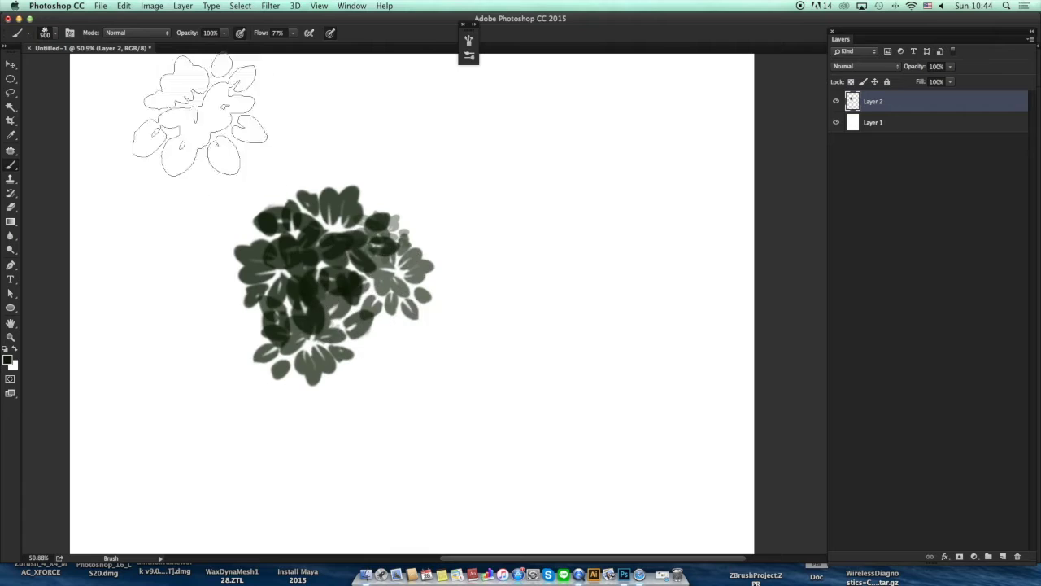
- Set the brush spacing to 56% and slightly lower, testing it with dark leaf strokes over the cluster
click(72, 34)
drag(596, 227, 593, 226)
mouse_move(372, 314)
mouse_down()
mouse_move(442, 256)
mouse_move(419, 308)
mouse_up()
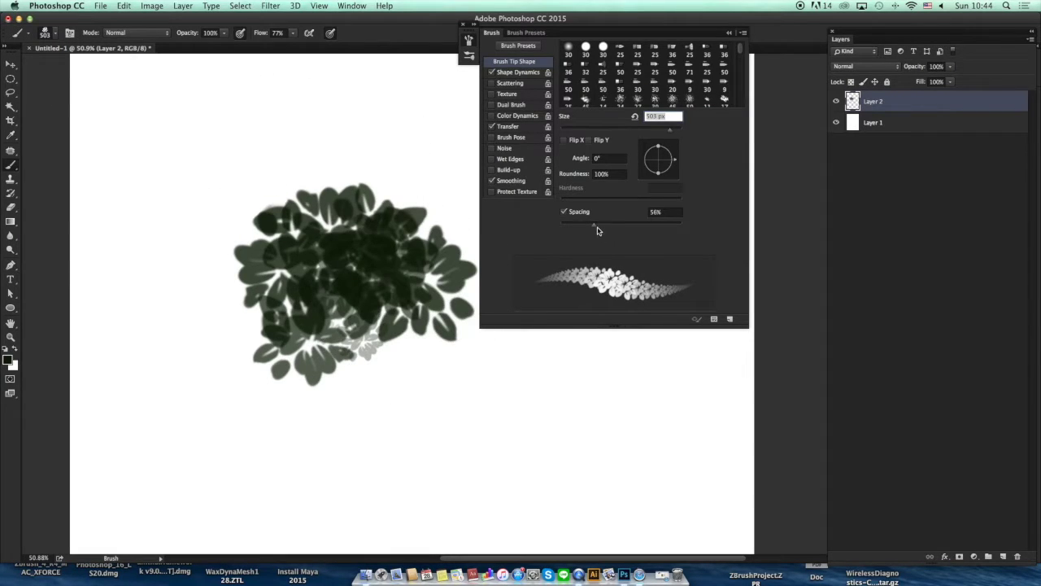
drag(589, 230, 585, 228)
mouse_move(325, 220)
mouse_down()
mouse_move(406, 260)
mouse_move(298, 301)
mouse_move(261, 342)
mouse_up()
- Replace Layer 2 with an empty layer and paint a large rounded near-black green foliage mass at about 600 px
click(730, 32)
key(BackSpace)
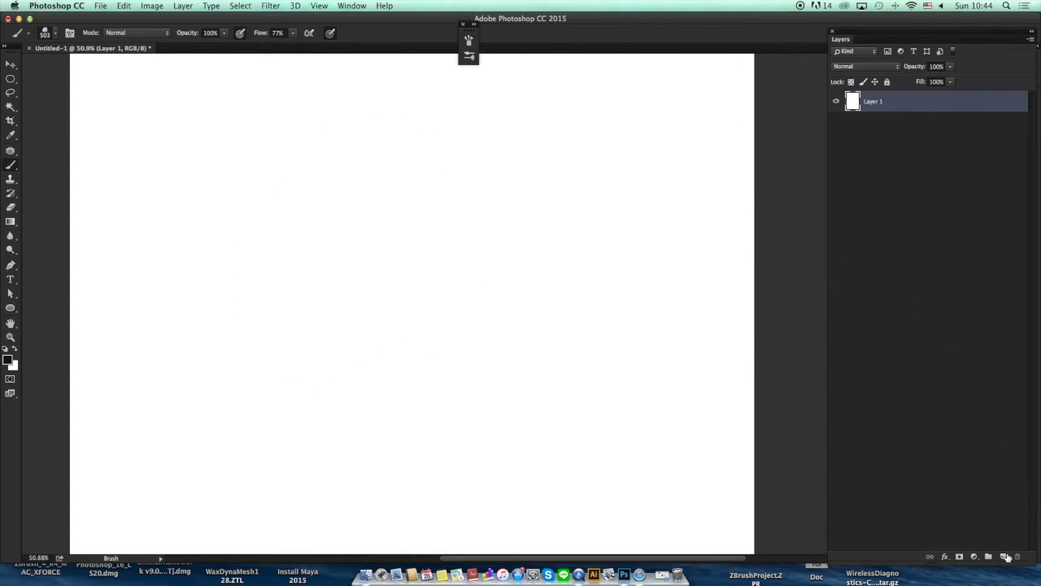
click(1003, 557)
key(bracketright)
key(bracketright)
mouse_move(348, 291)
mouse_down()
mouse_move(431, 269)
mouse_move(423, 395)
mouse_move(314, 418)
mouse_move(283, 284)
mouse_move(390, 167)
mouse_move(572, 207)
mouse_move(537, 301)
mouse_move(441, 477)
mouse_move(358, 302)
mouse_move(398, 198)
mouse_move(496, 181)
mouse_move(311, 262)
mouse_move(287, 378)
mouse_move(244, 239)
mouse_move(314, 197)
mouse_move(239, 348)
mouse_move(561, 277)
mouse_move(325, 174)
mouse_move(383, 158)
mouse_move(360, 175)
mouse_move(236, 171)
mouse_move(365, 174)
mouse_move(211, 285)
mouse_up()
key(bracketleft)
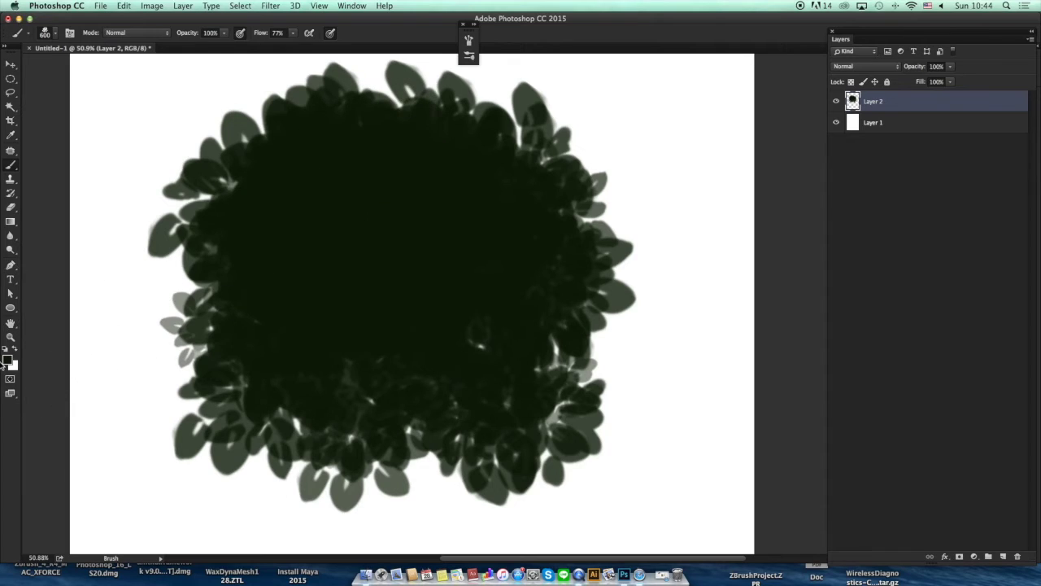
- Choose a mid green and paint leaves over the upper, left and central foliage, keeping the dark lower-right edge
click(10, 359)
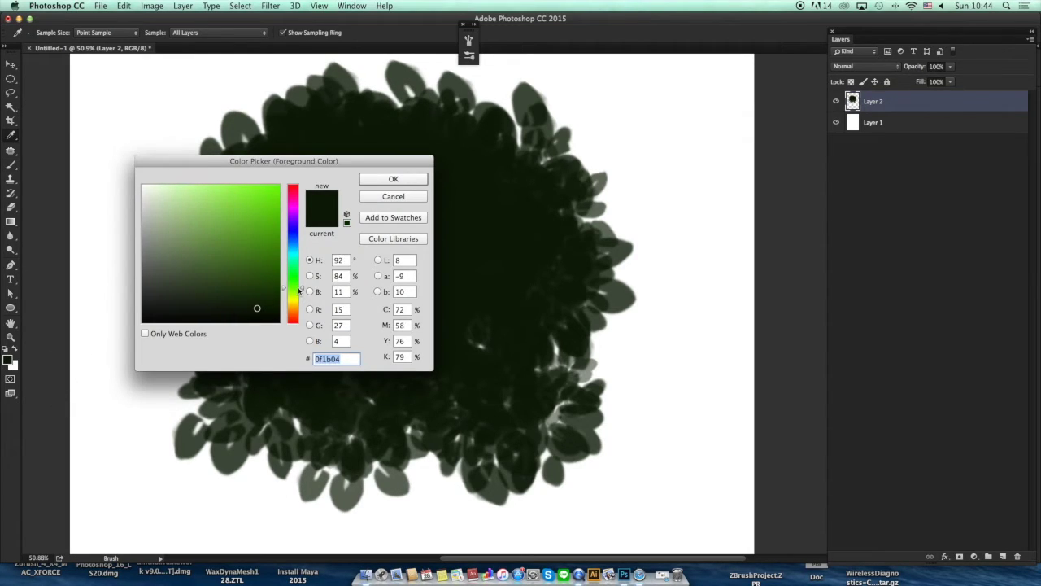
click(392, 178)
mouse_move(307, 174)
mouse_down()
mouse_move(281, 199)
mouse_move(273, 317)
mouse_move(285, 341)
mouse_up()
mouse_move(386, 316)
mouse_down()
mouse_move(342, 268)
mouse_move(476, 273)
mouse_move(427, 187)
mouse_move(394, 261)
mouse_move(350, 256)
mouse_move(466, 191)
mouse_move(468, 175)
mouse_move(400, 122)
mouse_move(383, 244)
mouse_up()
key(bracketleft)
key(bracketleft)
mouse_move(431, 380)
mouse_down()
mouse_move(411, 294)
mouse_move(351, 177)
mouse_move(444, 267)
mouse_move(455, 200)
mouse_move(474, 303)
mouse_move(393, 377)
mouse_move(340, 379)
mouse_move(302, 224)
mouse_move(343, 161)
mouse_move(483, 163)
mouse_move(540, 272)
mouse_up()
key(bracketright)
key(bracketright)
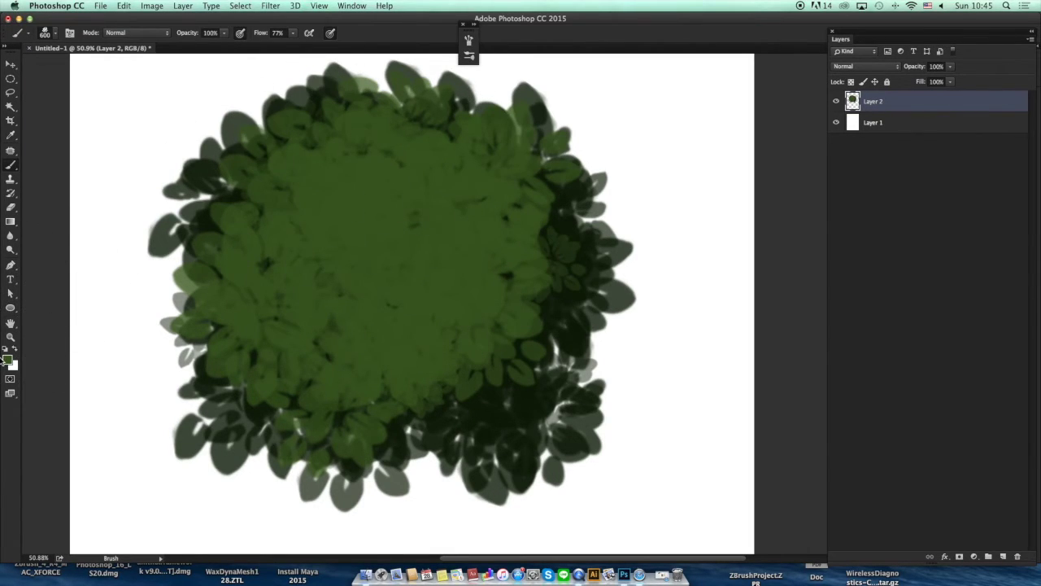
- Set the foreground colour to olive green (7b9446) and paint lighter leaf clusters over the upper-left and central foliage
click(8, 360)
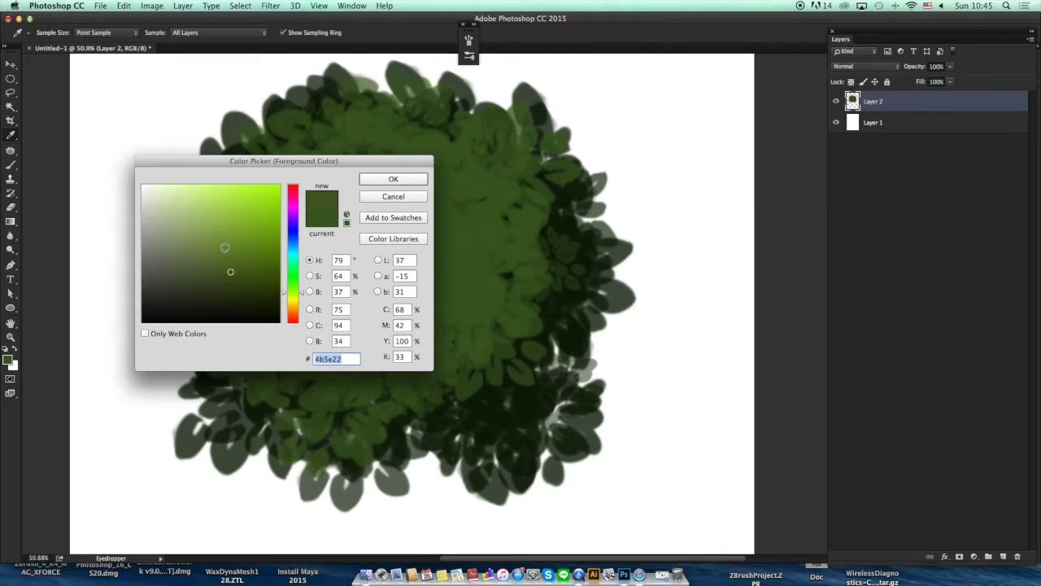
click(400, 183)
mouse_move(336, 151)
mouse_down()
mouse_move(260, 210)
mouse_move(297, 308)
mouse_move(351, 322)
mouse_move(394, 275)
mouse_move(418, 309)
mouse_move(450, 269)
mouse_move(456, 194)
mouse_move(439, 142)
mouse_move(381, 224)
mouse_move(360, 189)
mouse_move(389, 162)
mouse_move(374, 108)
mouse_move(247, 144)
mouse_move(245, 269)
mouse_move(231, 304)
mouse_move(277, 375)
mouse_move(383, 400)
mouse_move(504, 321)
mouse_move(515, 204)
mouse_move(492, 154)
mouse_move(472, 399)
mouse_up()
key(bracketleft)
key(bracketright)
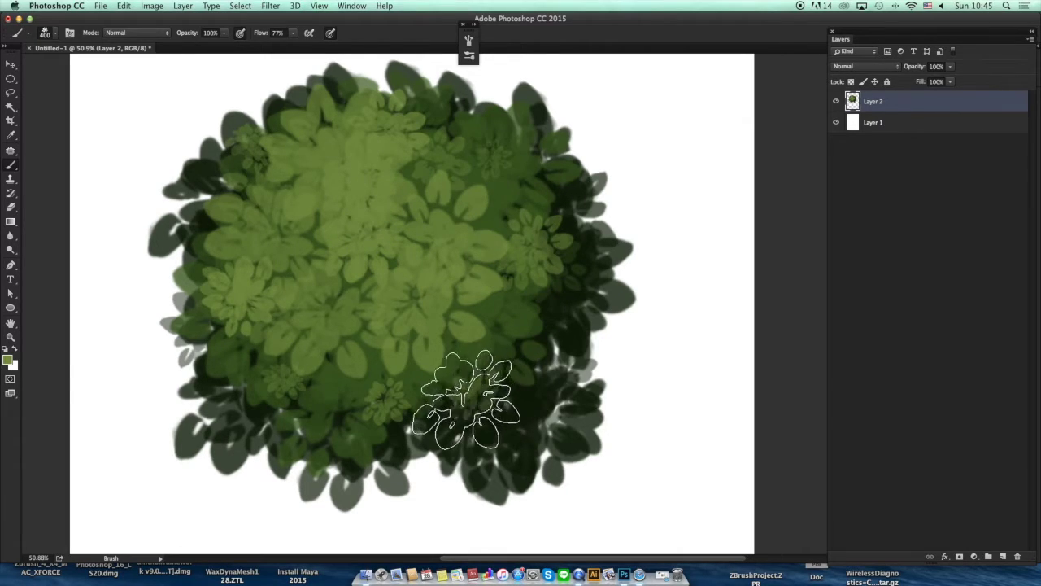
- Choose a paler green and stamp smaller leaf clusters over the lit upper-left side of the foliage
click(9, 361)
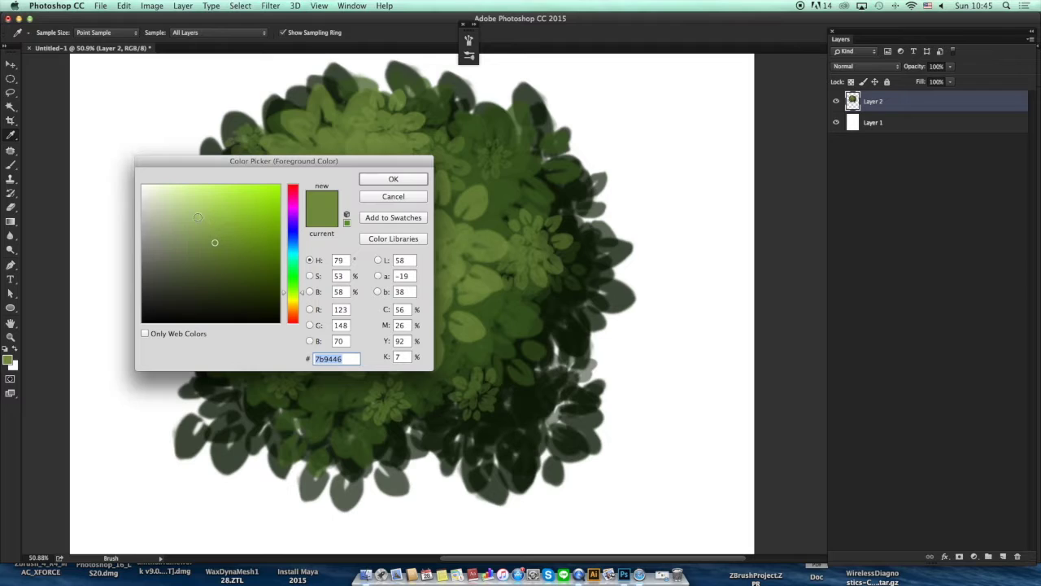
click(394, 185)
key(b)
mouse_move(329, 143)
mouse_down()
mouse_move(390, 195)
mouse_move(439, 260)
mouse_move(315, 244)
mouse_move(256, 204)
mouse_up()
key(bracketleft)
mouse_move(346, 244)
mouse_down()
mouse_move(305, 335)
mouse_move(375, 327)
mouse_move(313, 293)
mouse_up()
mouse_move(252, 170)
mouse_down()
mouse_move(222, 197)
mouse_move(217, 238)
mouse_move(333, 240)
mouse_up()
mouse_move(362, 159)
mouse_down()
mouse_move(442, 187)
mouse_move(488, 139)
mouse_move(462, 173)
mouse_move(367, 221)
mouse_move(570, 230)
mouse_up()
- Sample greens from the painted foliage and add leaves around its upper right and centre to blend the tones
key(z)
key(b)
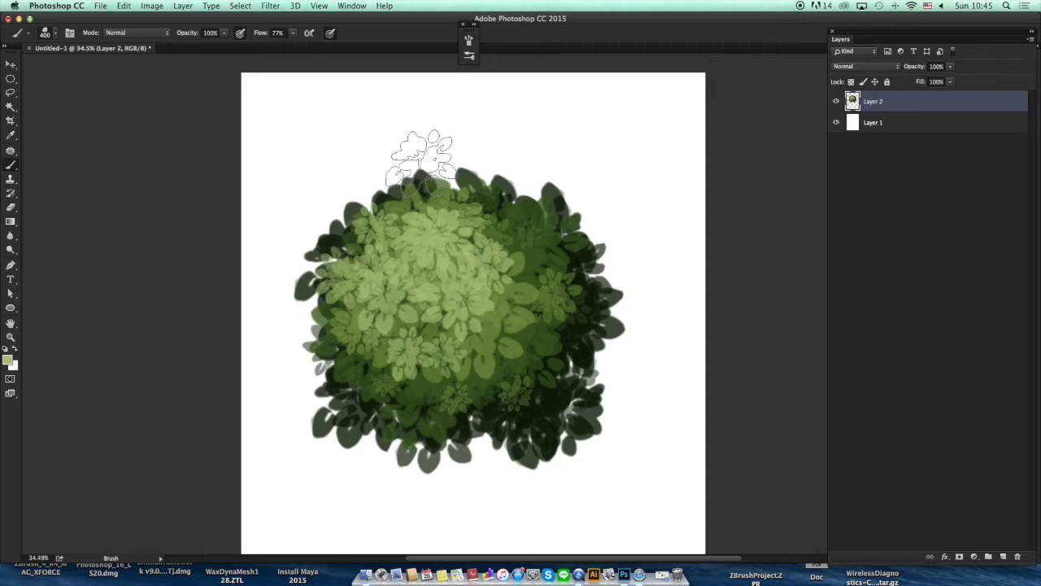
key(z)
drag(487, 268, 511, 334)
key(b)
alt+click(511, 334)
alt+click(482, 233)
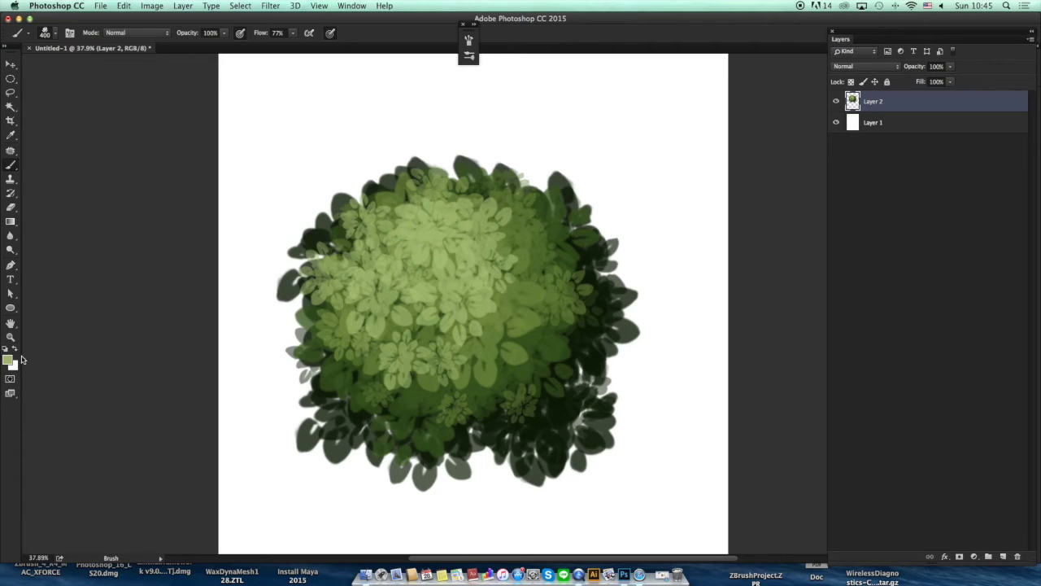
- Choose a bright yellow-green and stamp highlight leaf clusters of about 250 to 300 px on the lit side
click(9, 360)
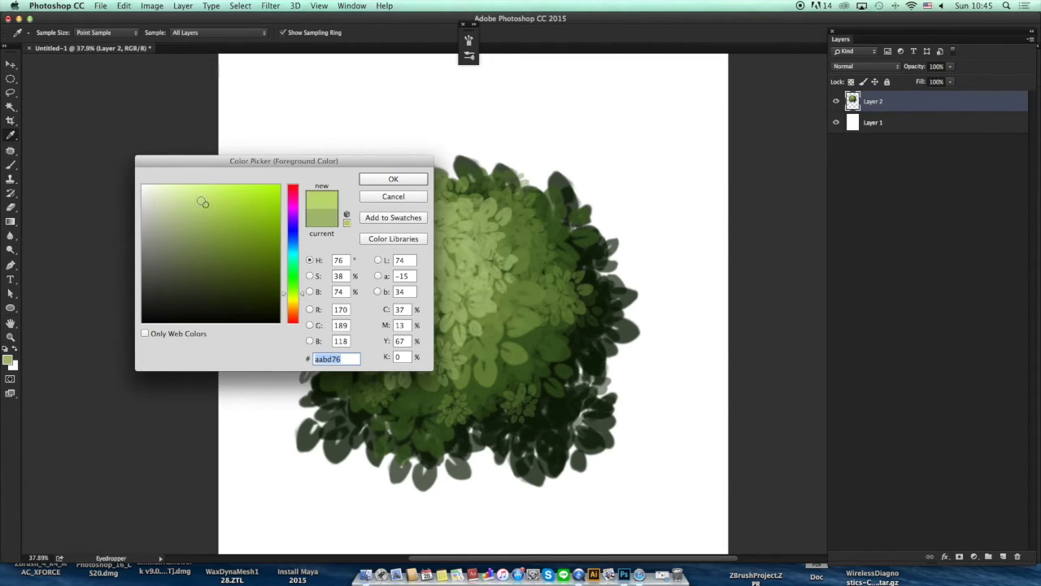
click(393, 180)
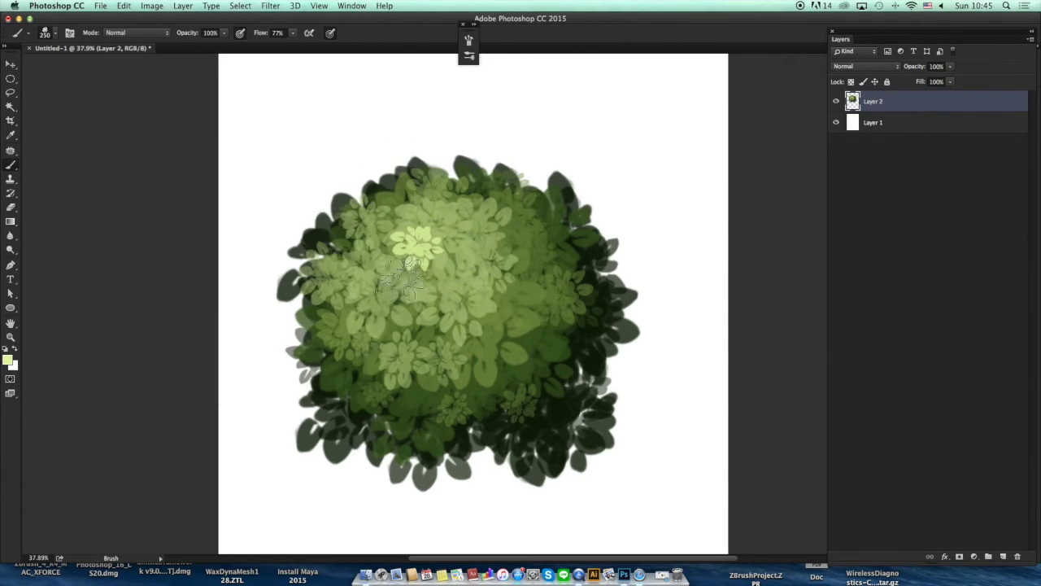
key(bracketright)
mouse_move(455, 284)
mouse_down()
mouse_move(465, 248)
mouse_move(437, 203)
mouse_move(394, 204)
mouse_up()
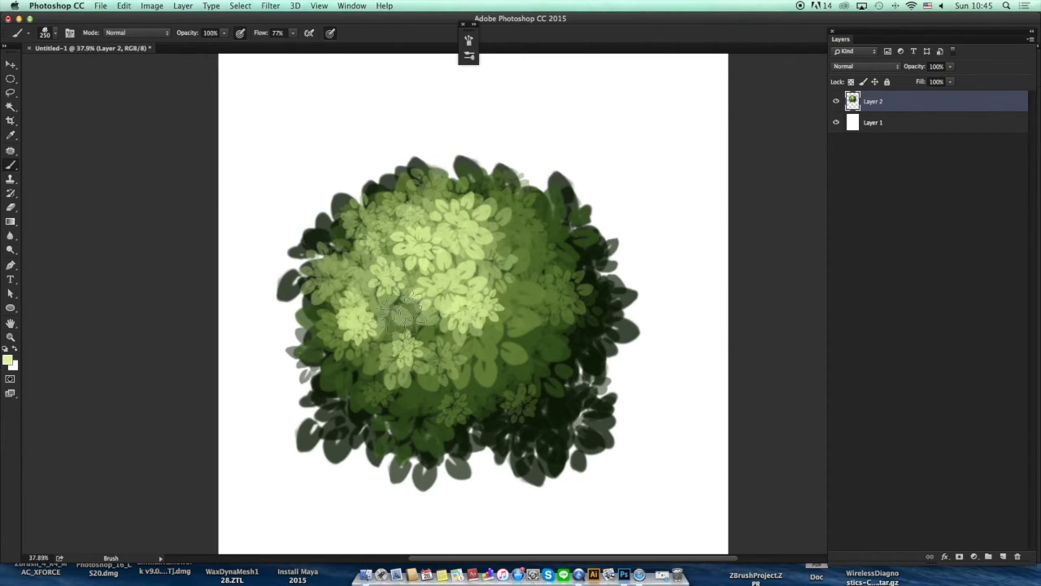
- Sample greens from the foliage and stamp 300 px leaf clusters over its right and lower parts to soften the shadow transition
key(z)
drag(587, 166, 592, 263)
key(b)
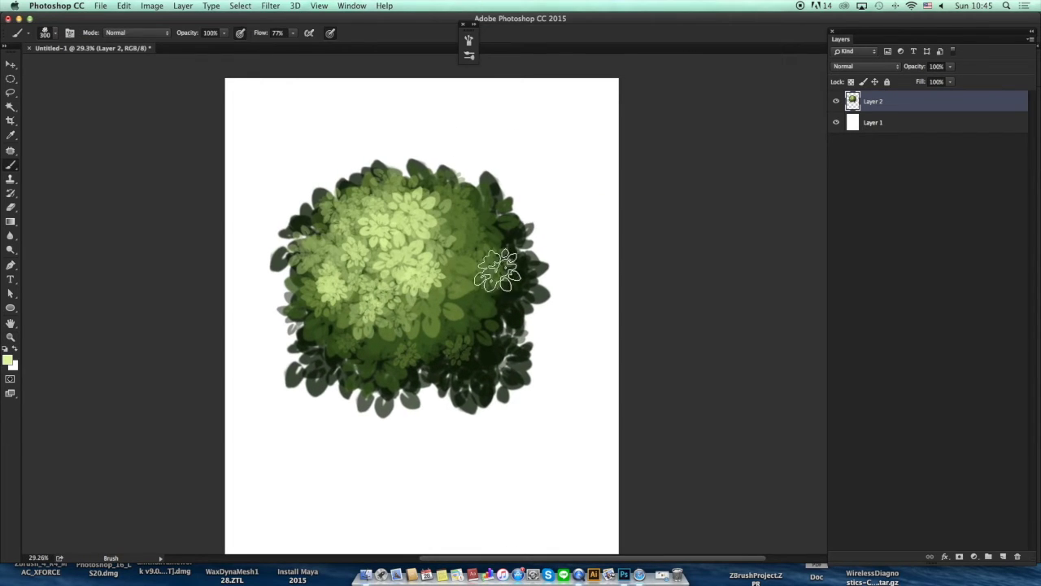
alt+click(453, 301)
alt+click(445, 335)
alt+click(454, 307)
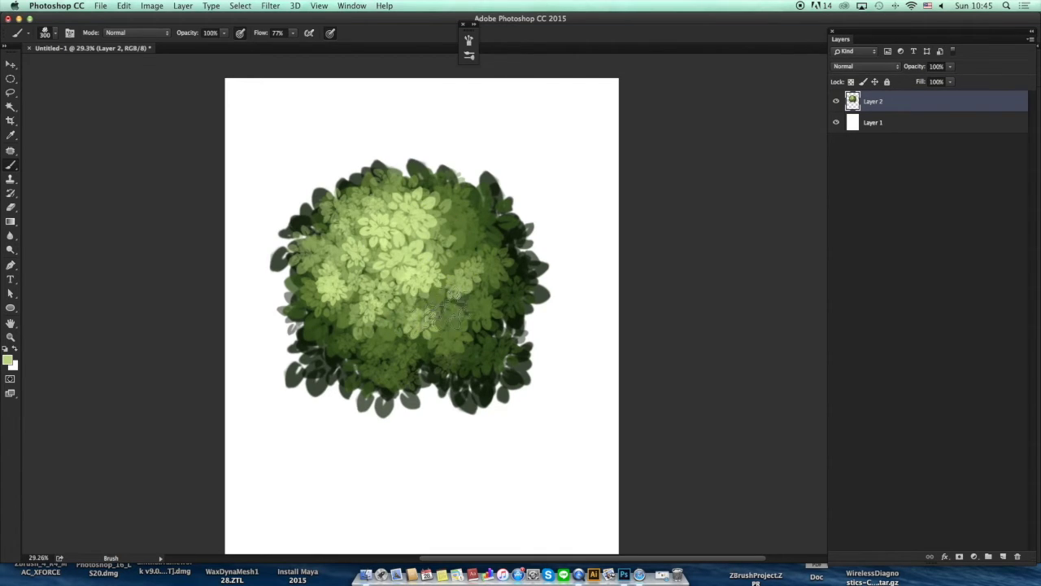
drag(486, 250, 558, 245)
key(super+equal)
drag(535, 212, 556, 273)
key(b)
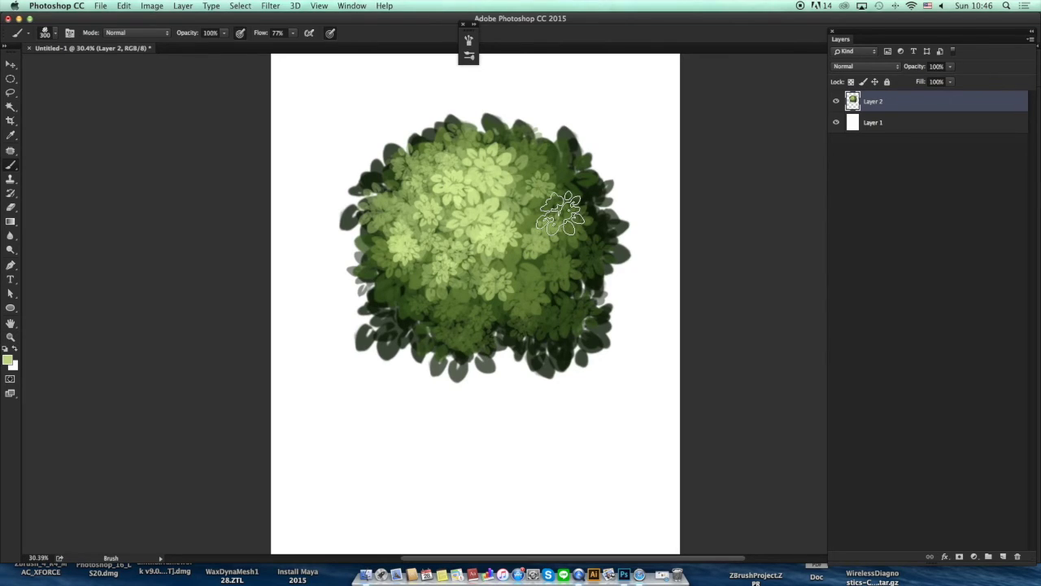